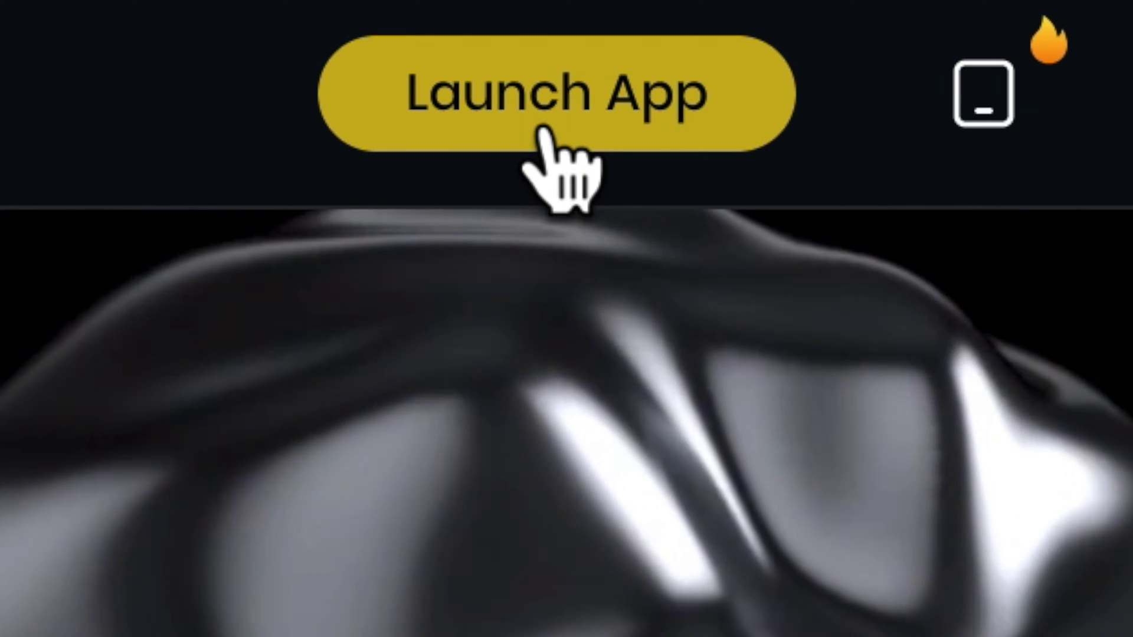
- Launch the trading app and connect the MetaMask wallet's Account 1 to it on the Ethereum network
click(541, 132)
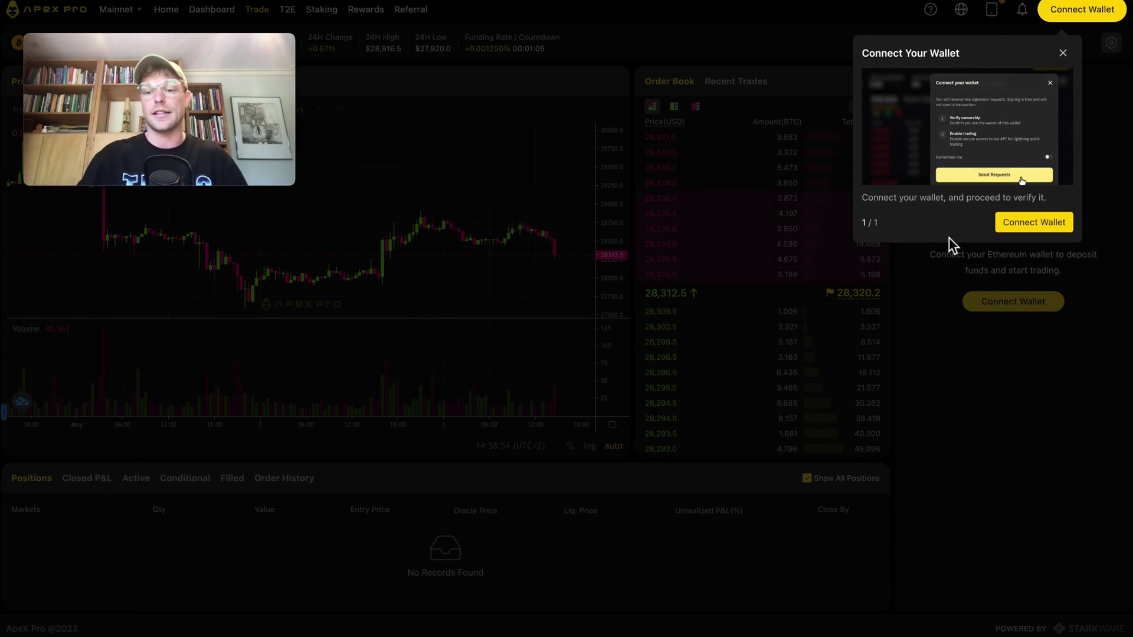
click(1025, 220)
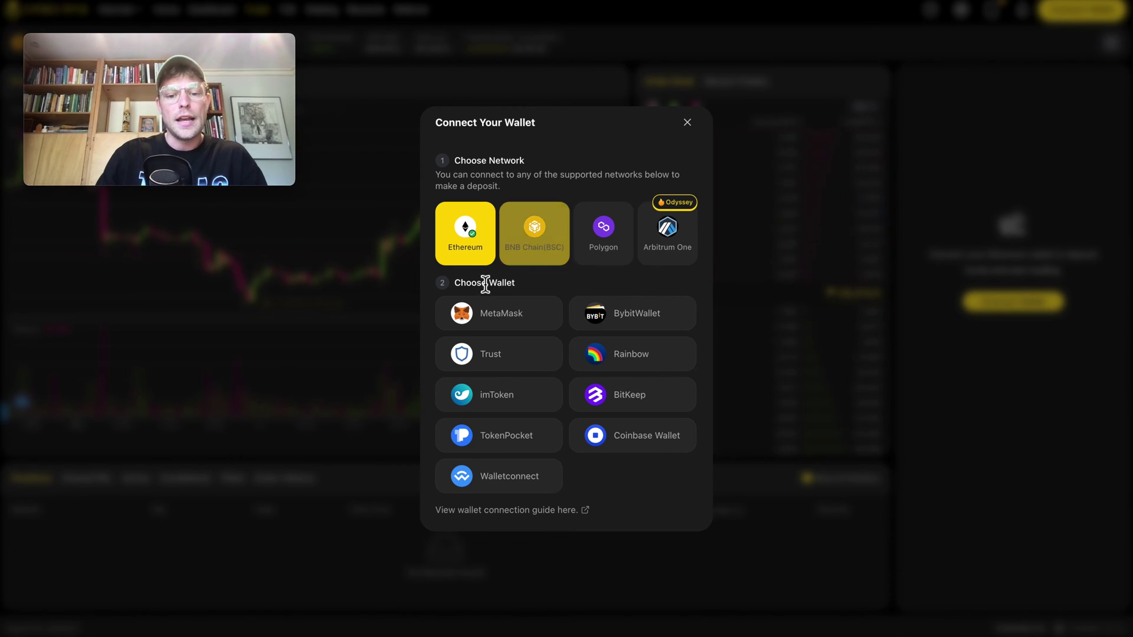
click(487, 318)
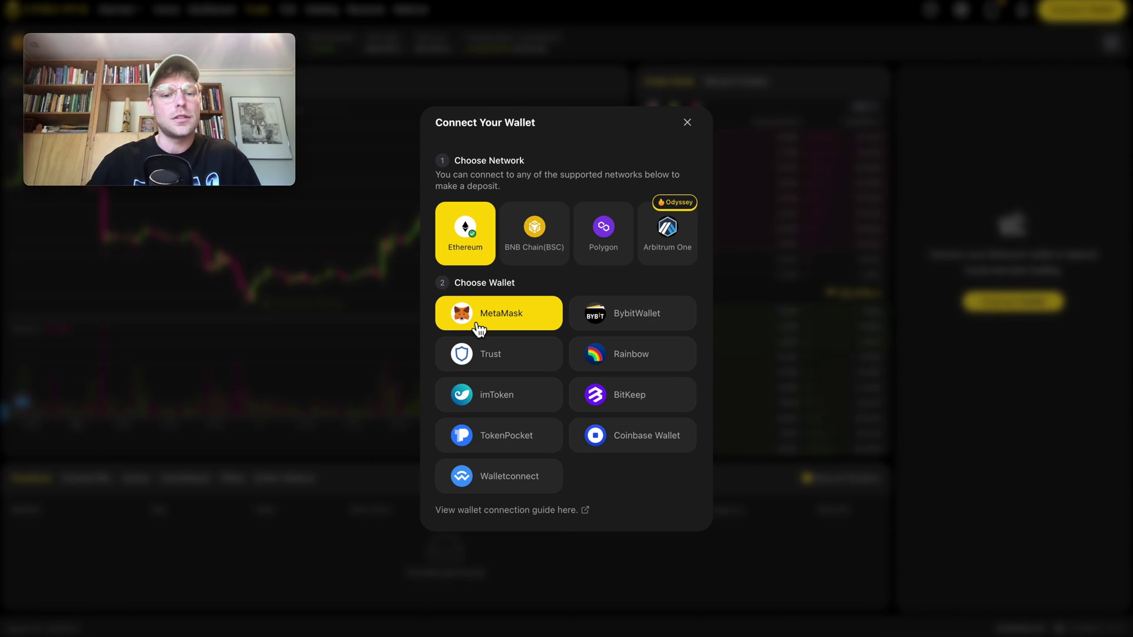
click(511, 331)
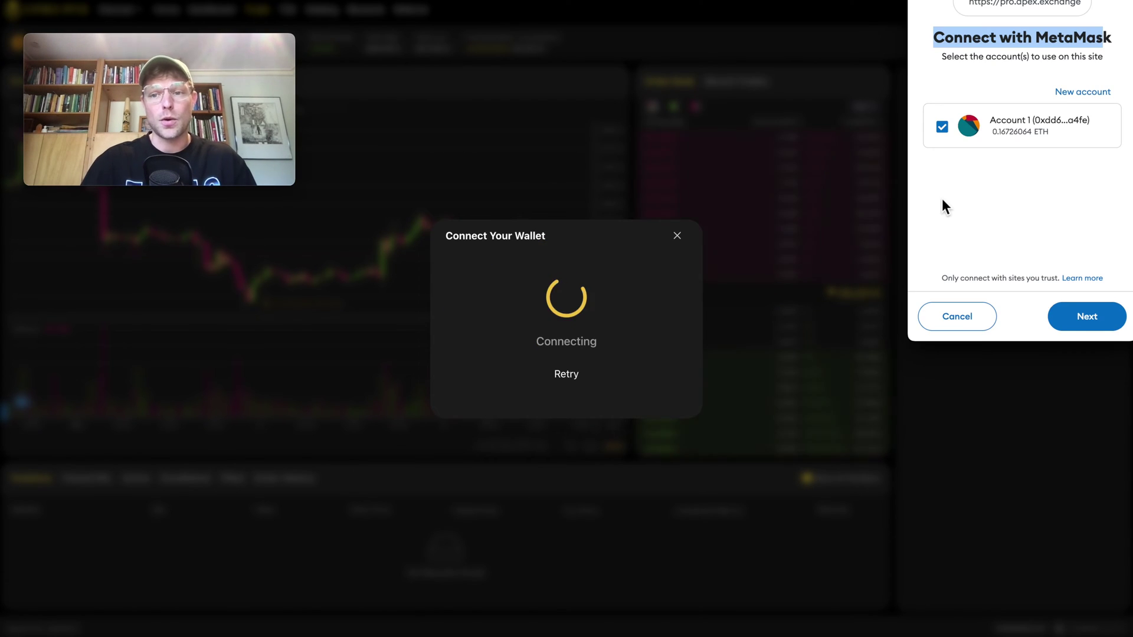
click(1023, 56)
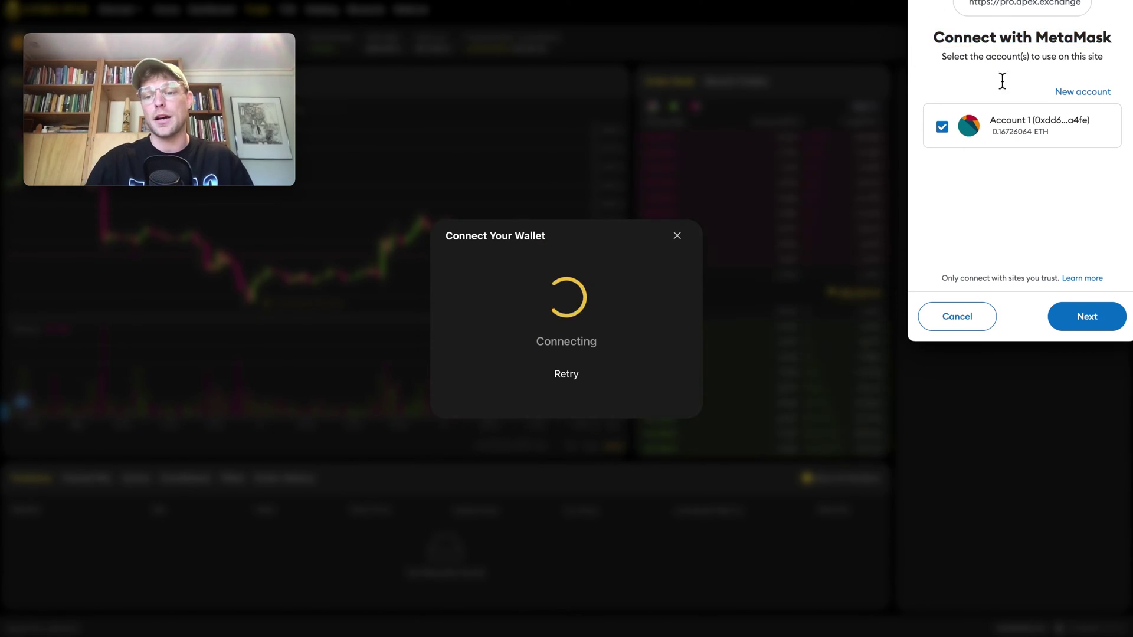
click(1099, 328)
click(1075, 329)
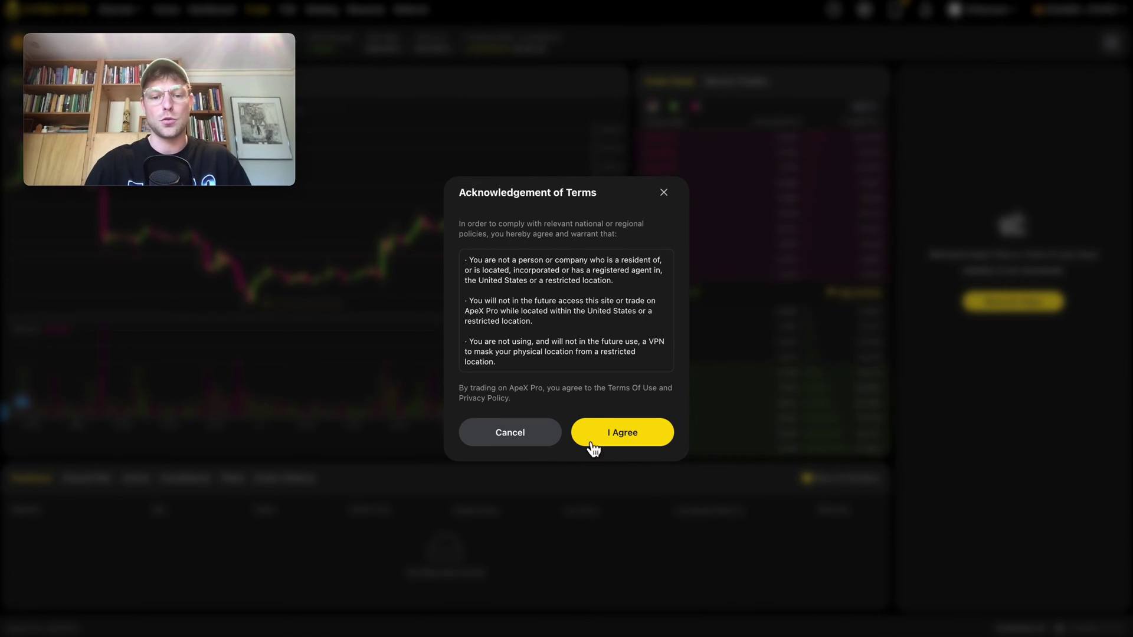
- Agree to the terms and sign the wallet's ownership verification and trading enablement requests in MetaMask
click(629, 435)
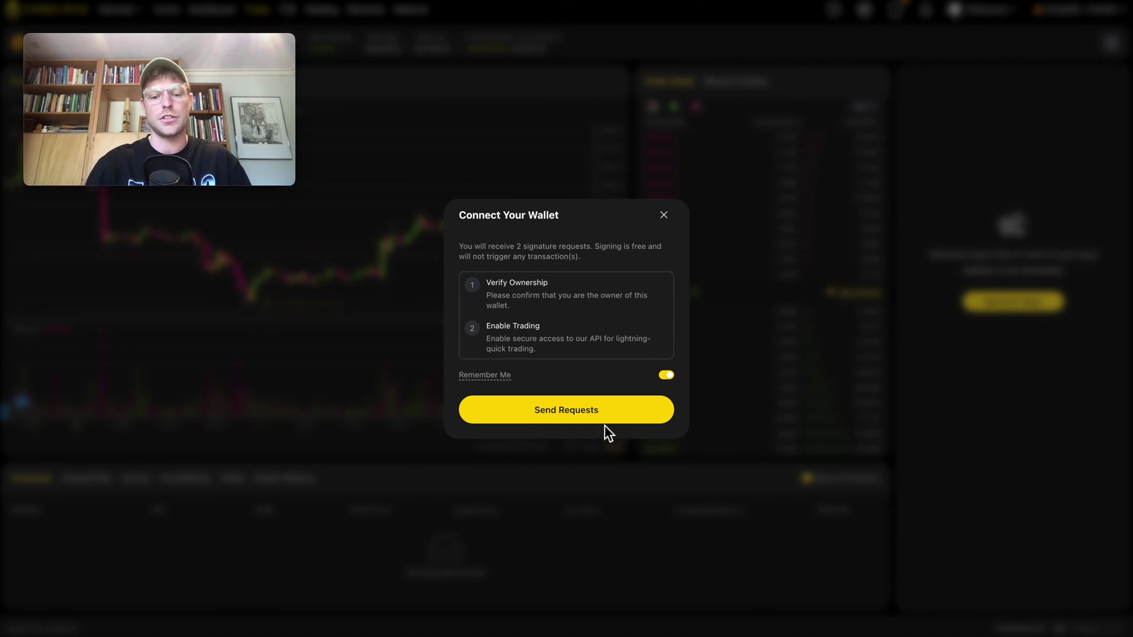
click(539, 414)
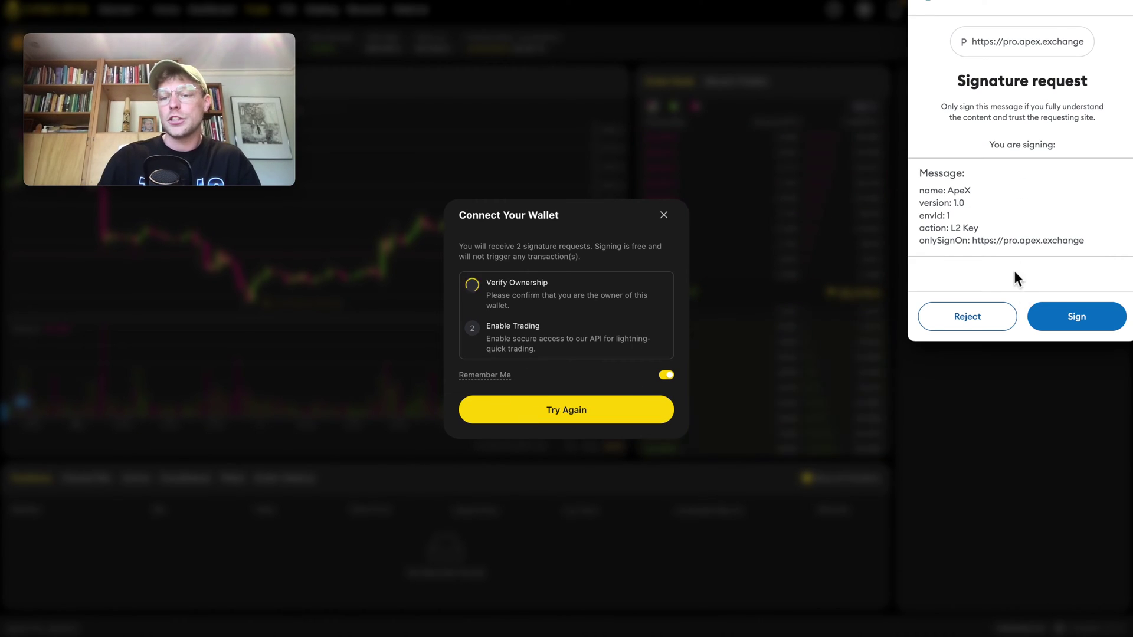
click(1065, 328)
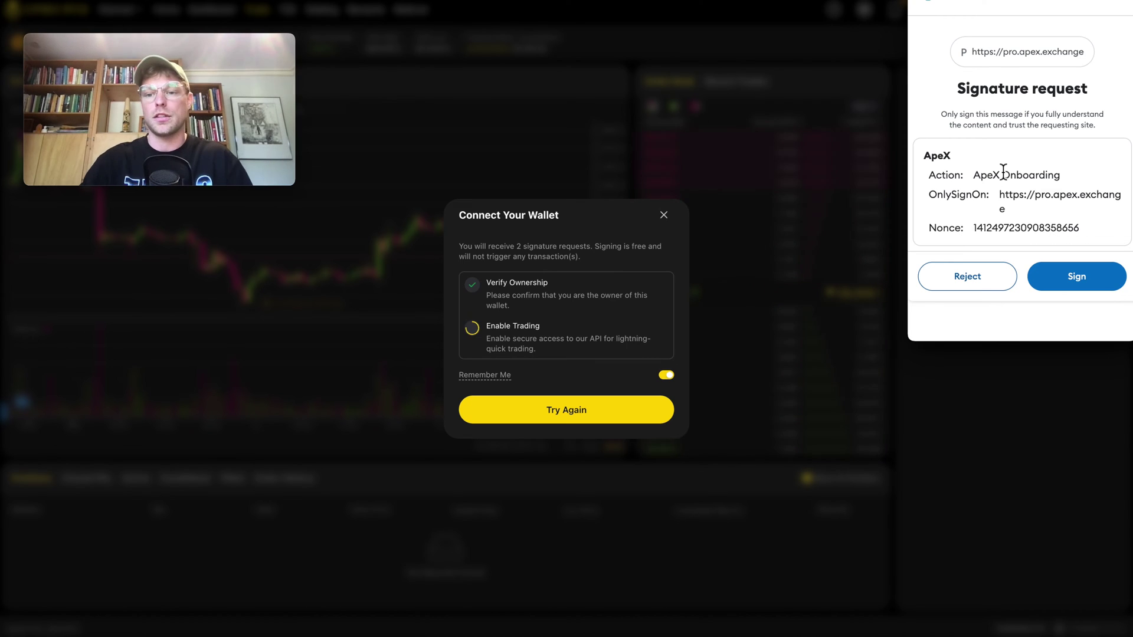
click(1041, 277)
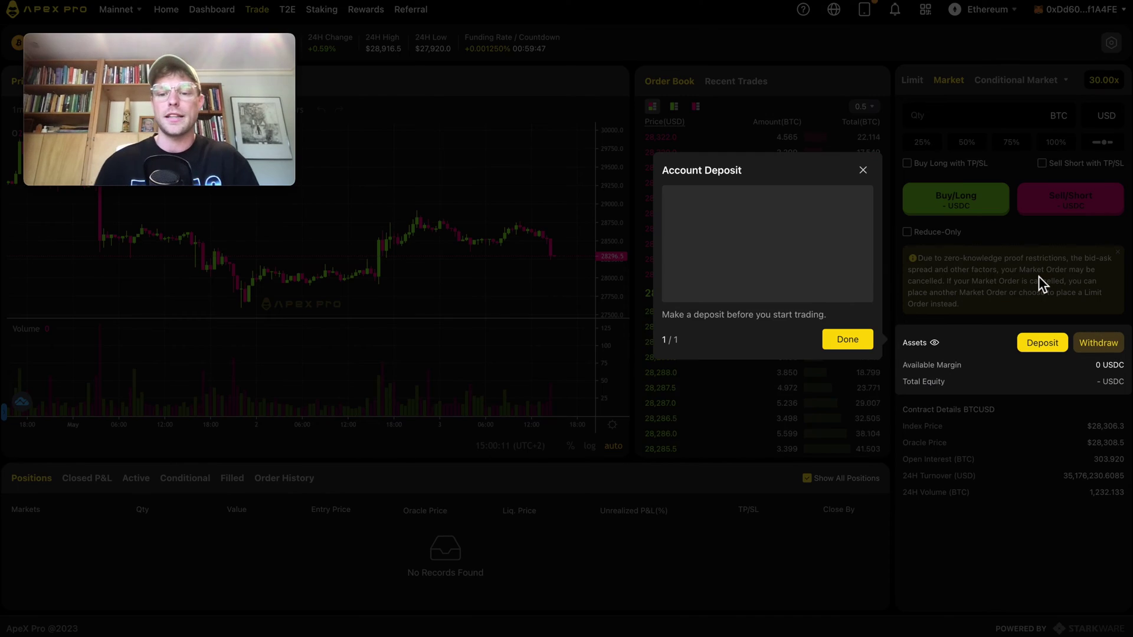
click(900, 281)
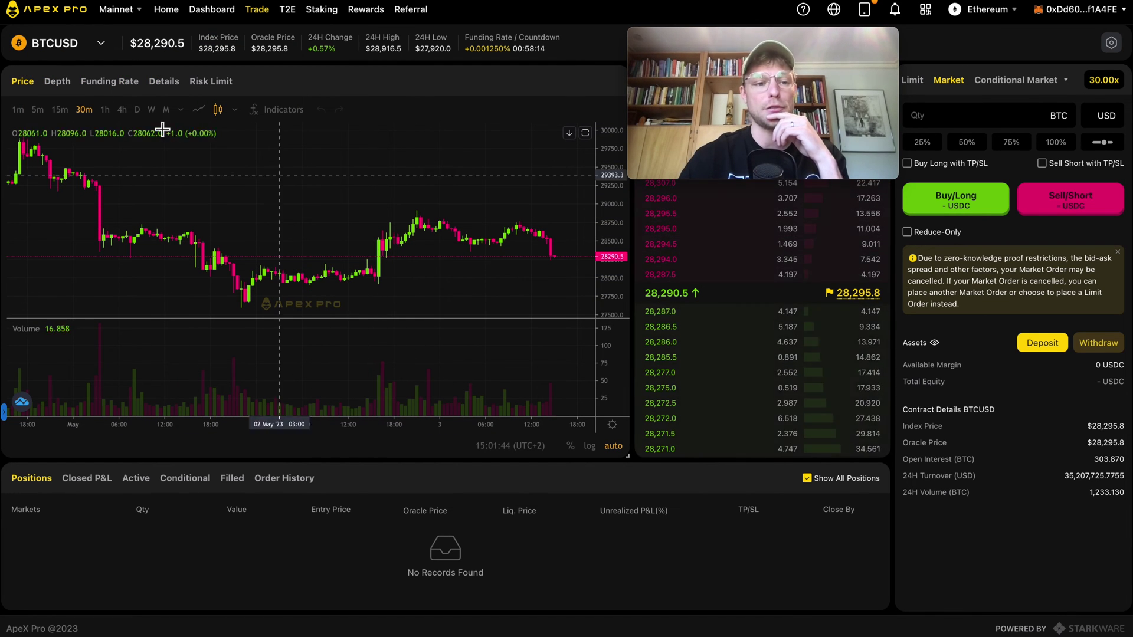
- Browse the list of markets available for trading
click(101, 43)
scroll(81, 256, down, 2)
scroll(82, 248, up, 2)
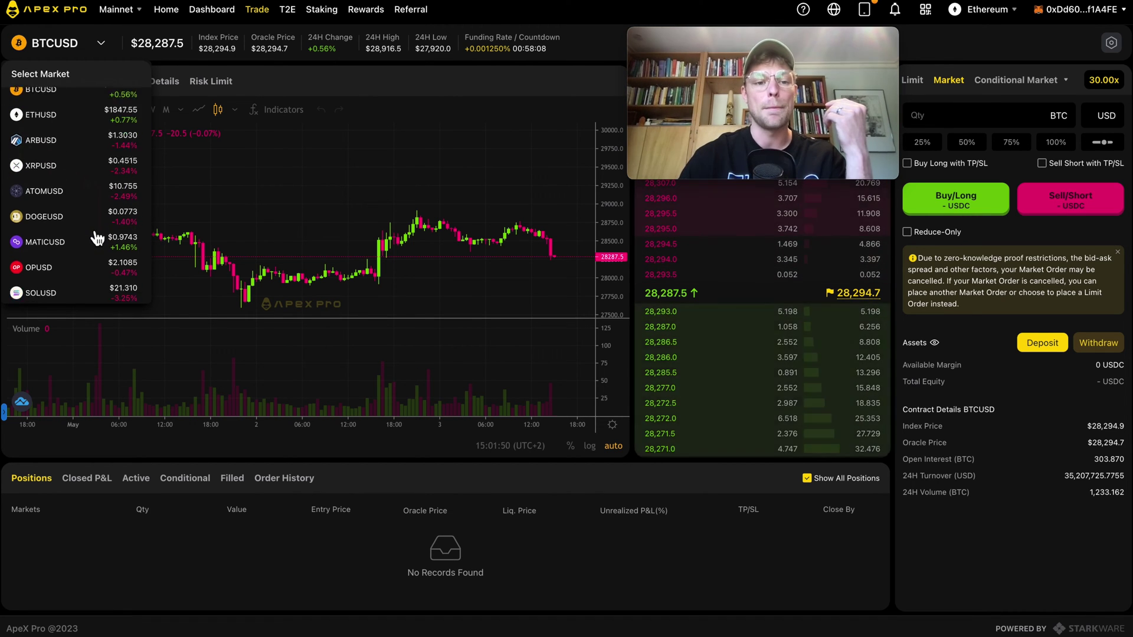
click(309, 83)
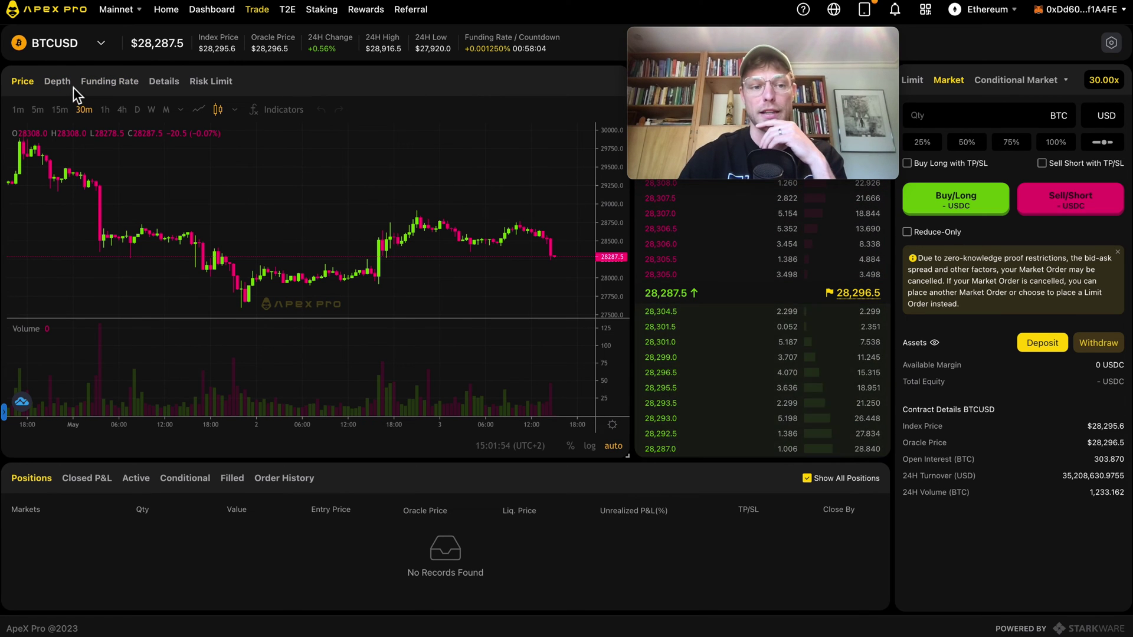
- Review the BTCUSD funding rate and depth charts, and return to the price chart
click(113, 82)
click(67, 90)
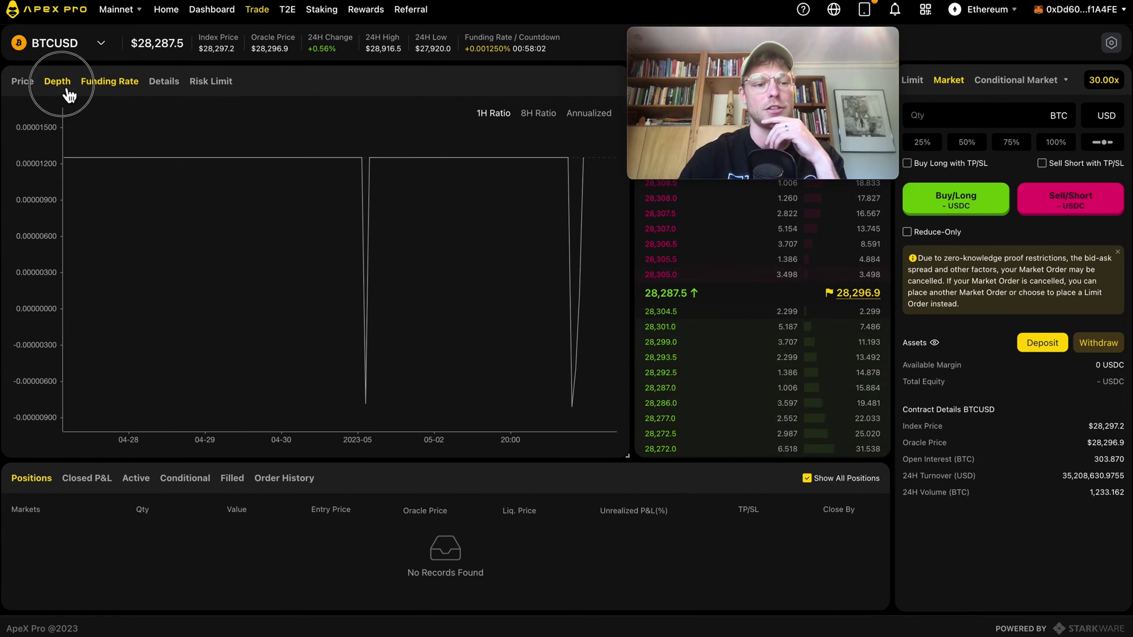
click(23, 83)
drag(701, 35, 90, 78)
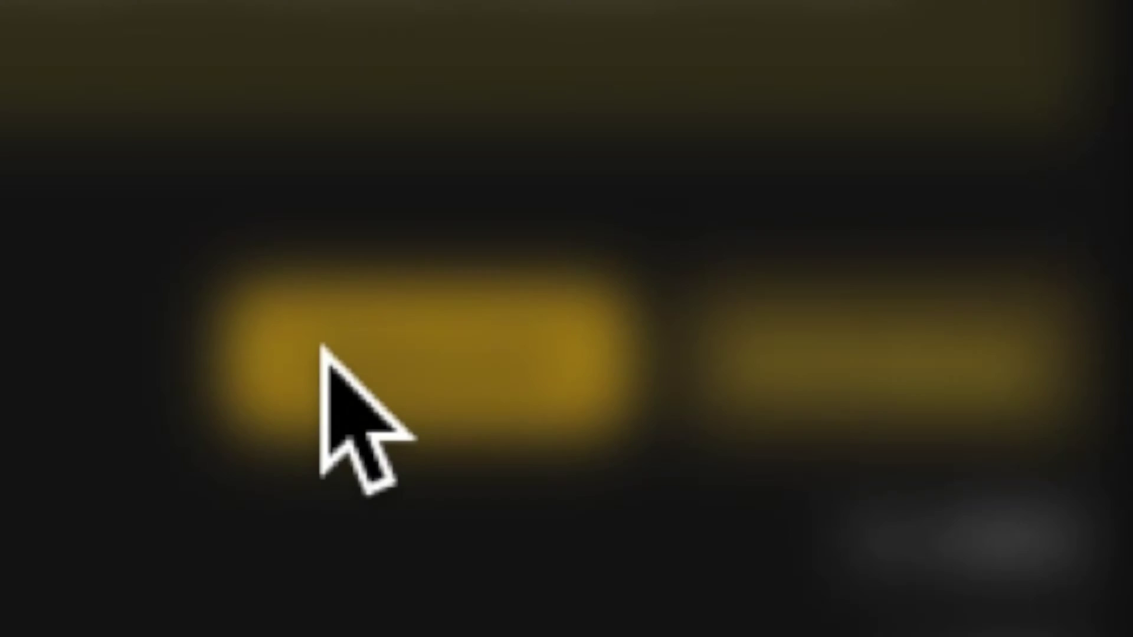
- Start an account deposit and choose Ethereum as the source network
click(350, 385)
click(560, 185)
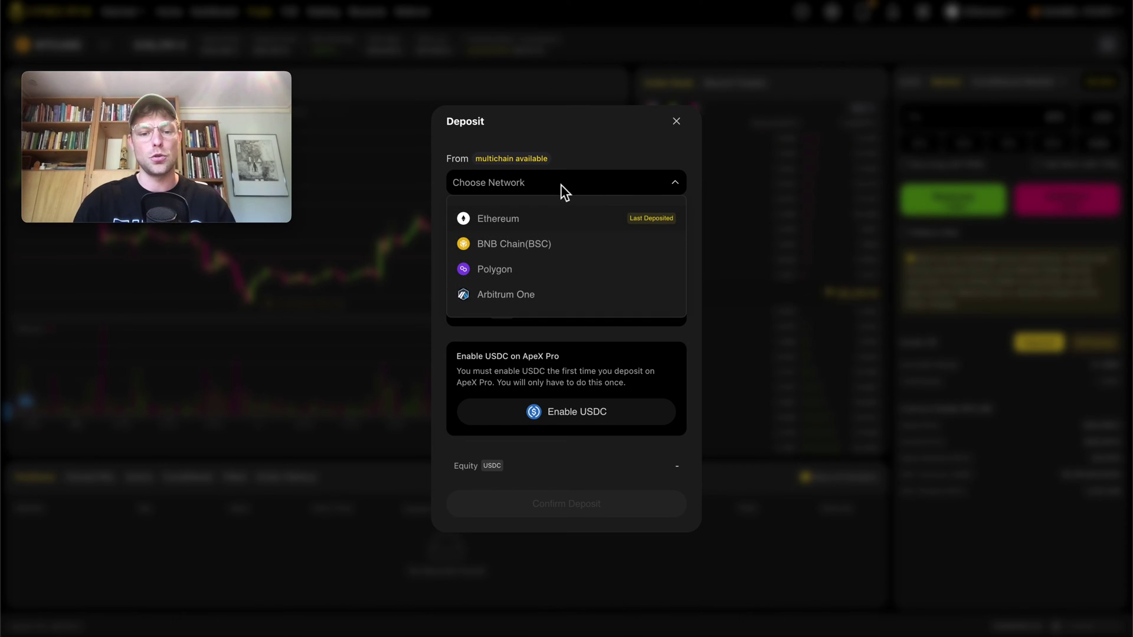
click(553, 222)
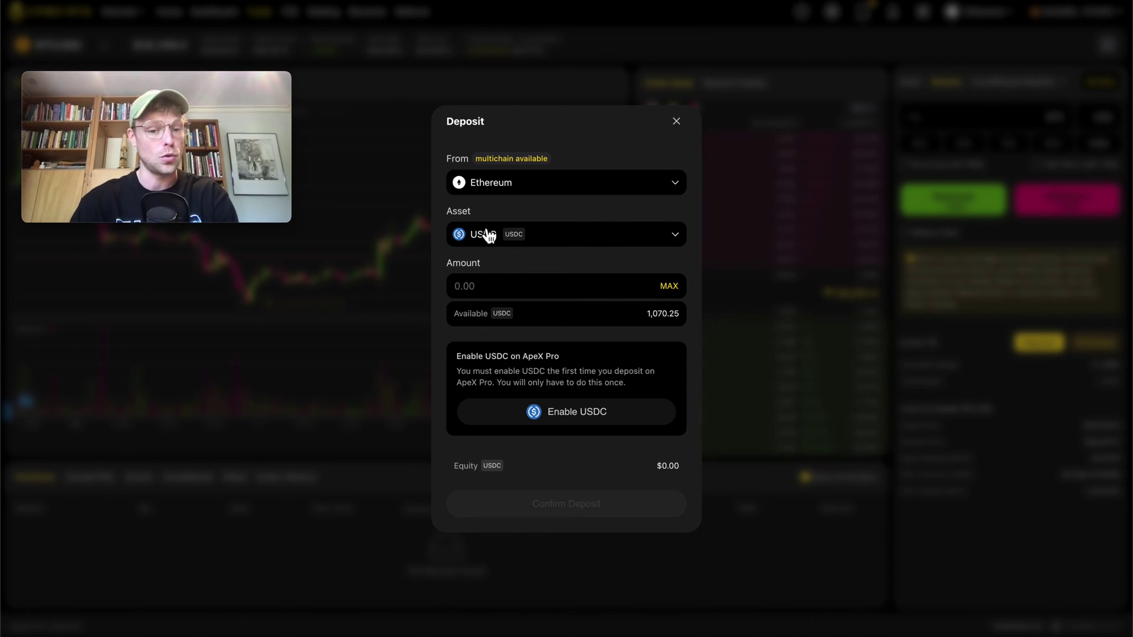
- Enable USDC for deposits, approving the maximum spending cap of 1070.245063 USDC in MetaMask
click(566, 416)
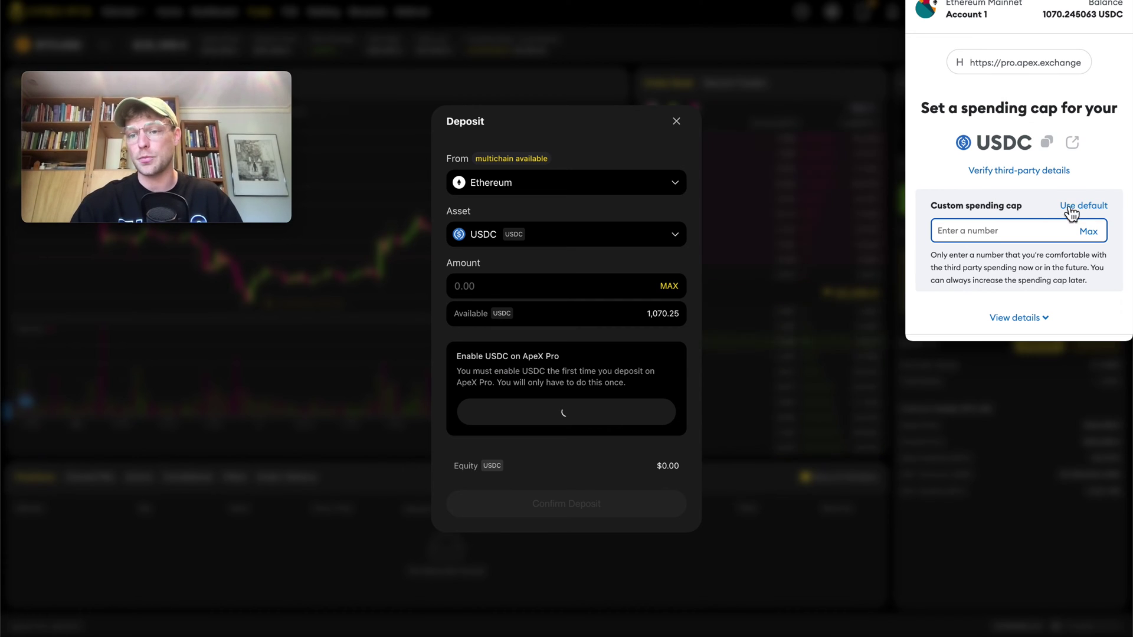
click(1089, 233)
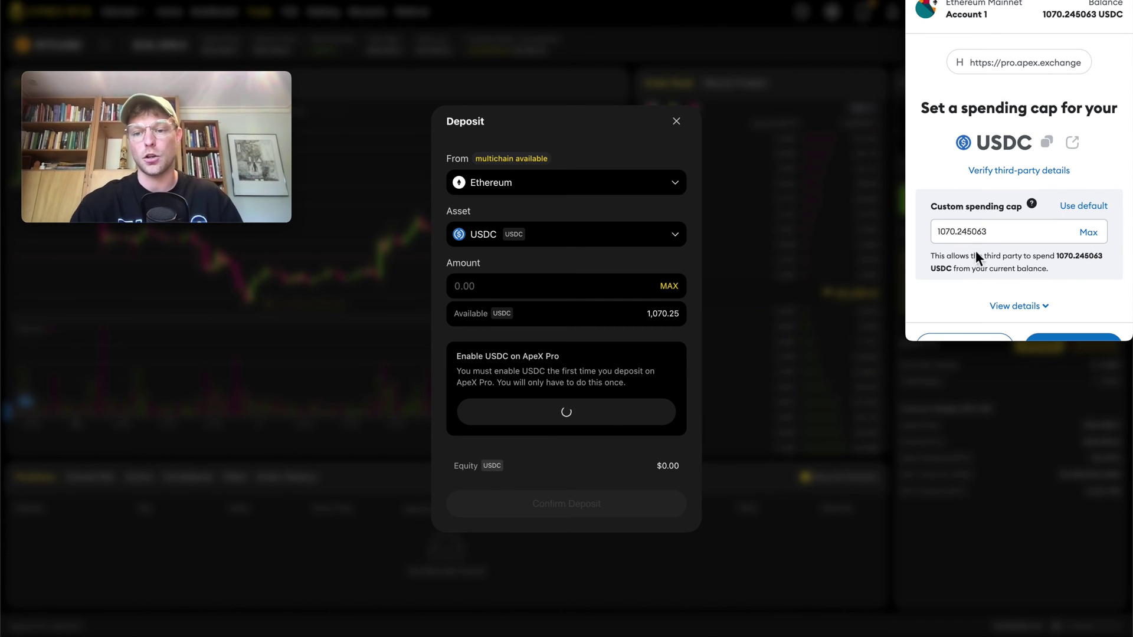
scroll(1032, 224, down, 1)
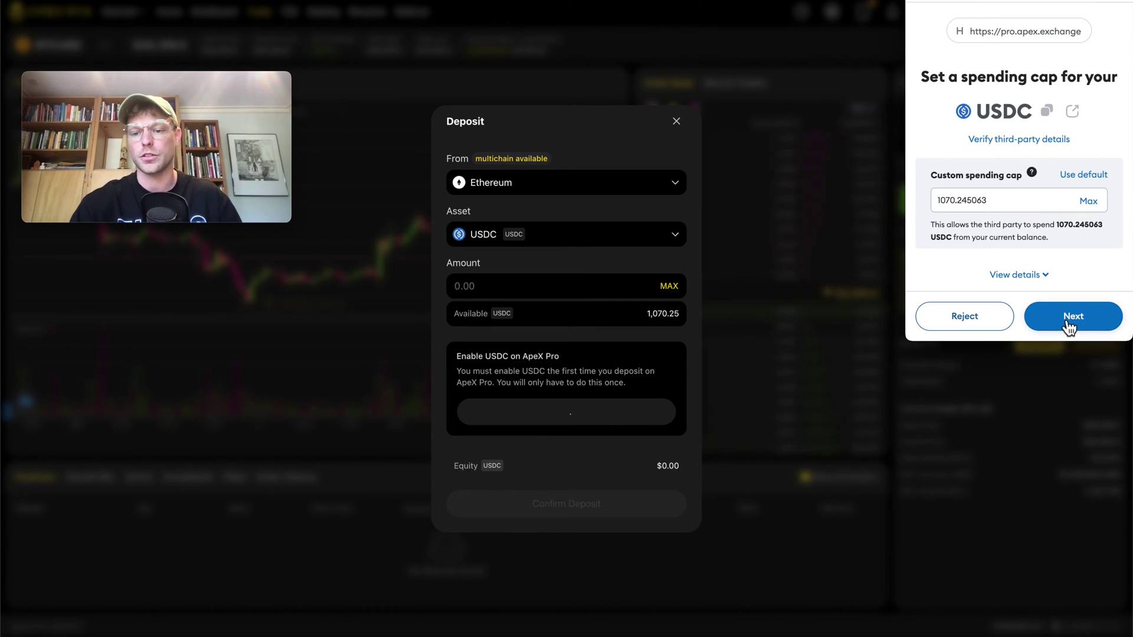
click(1069, 322)
scroll(990, 210, down, 1)
click(1057, 317)
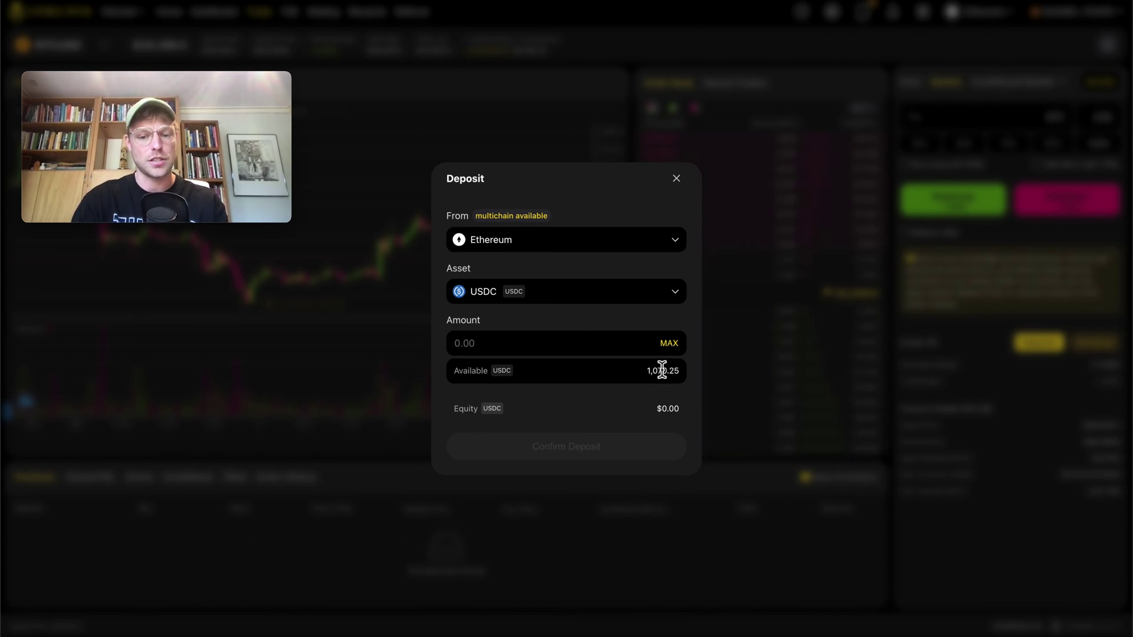
- Deposit the maximum amount of 1070.245063 USDC and confirm the transaction in MetaMask
click(669, 344)
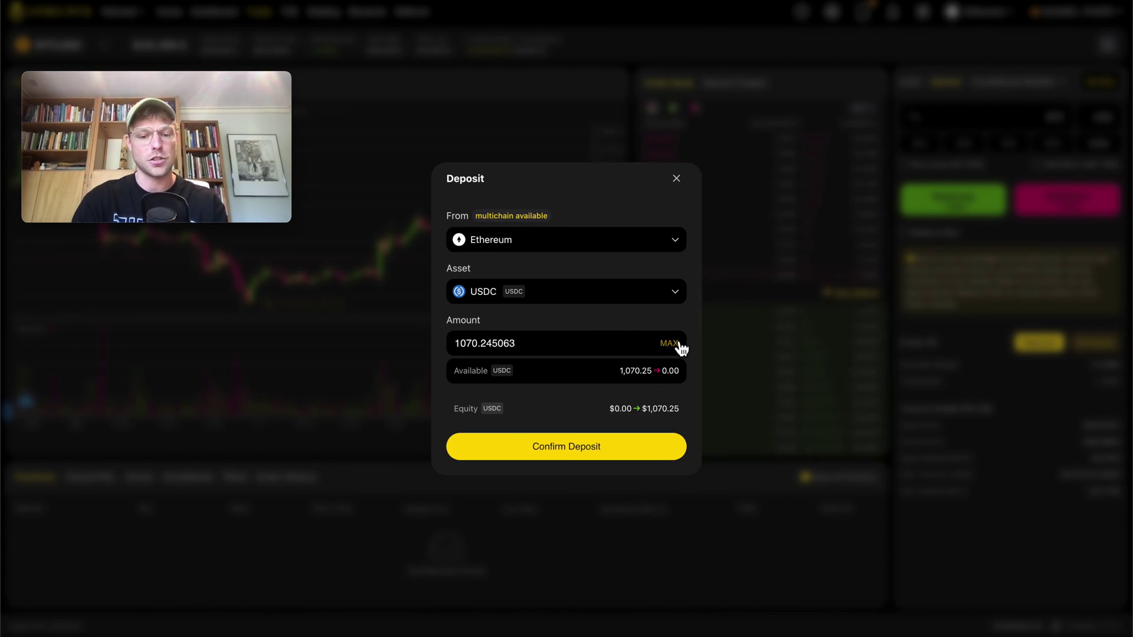
click(580, 459)
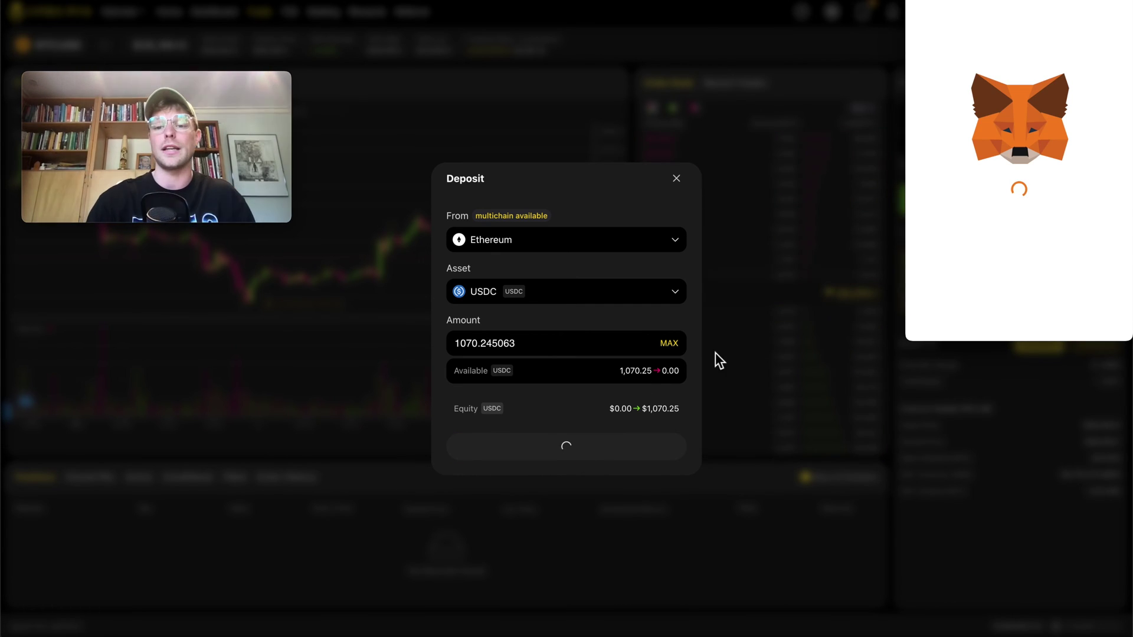
scroll(1033, 177, down, 1)
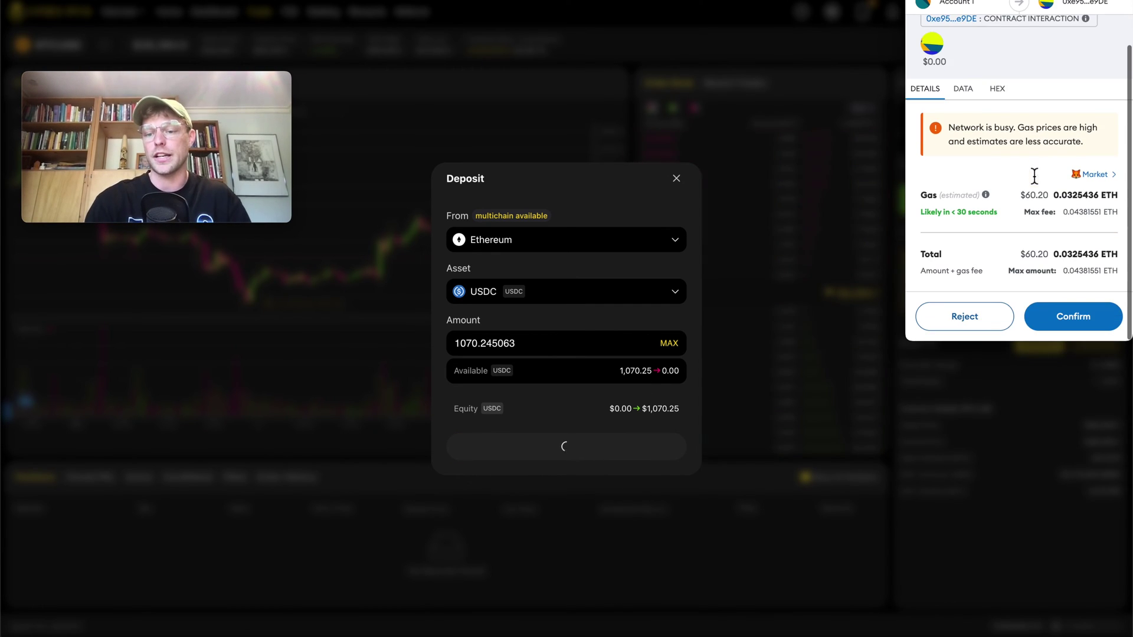
click(1056, 319)
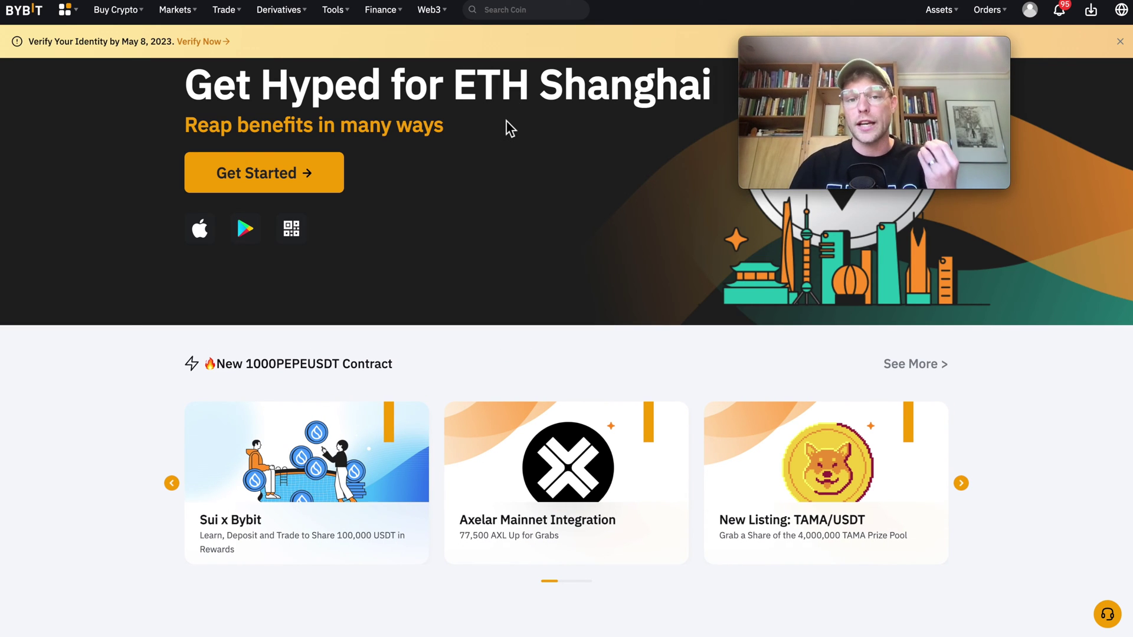
- Switch to the Bybit website and open the DEX among its Web3 products
mouse_move(435, 13)
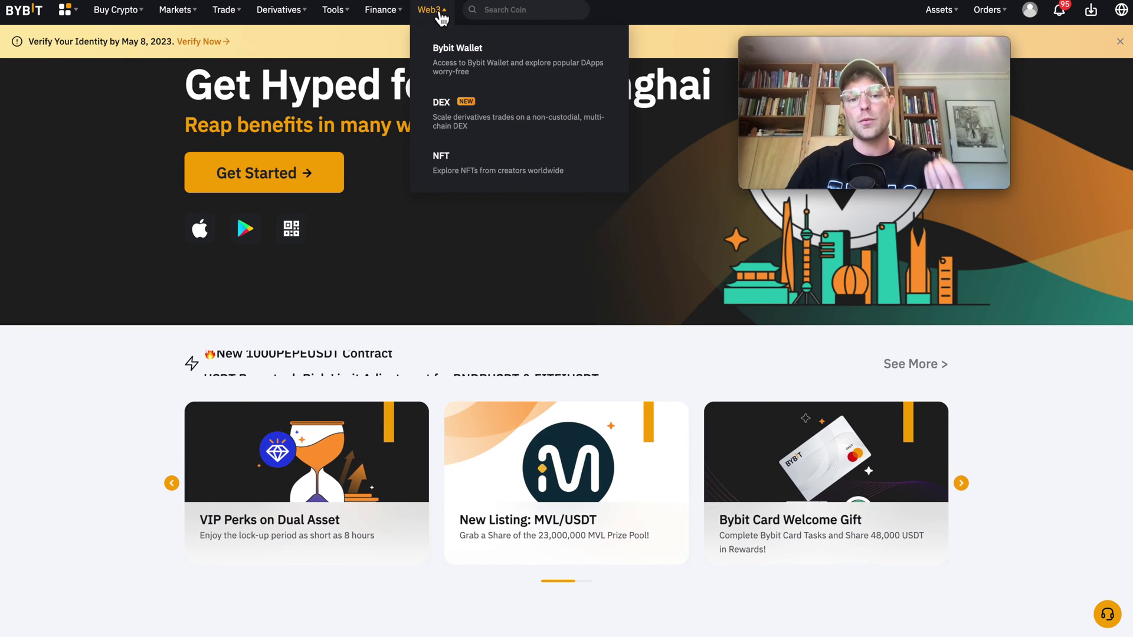
click(450, 113)
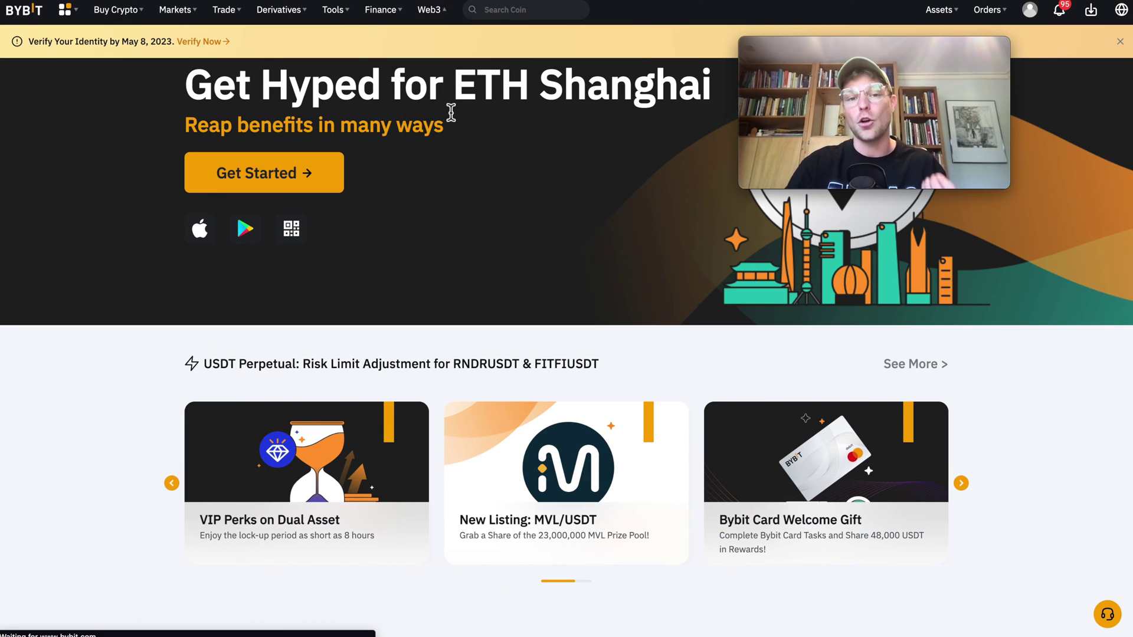
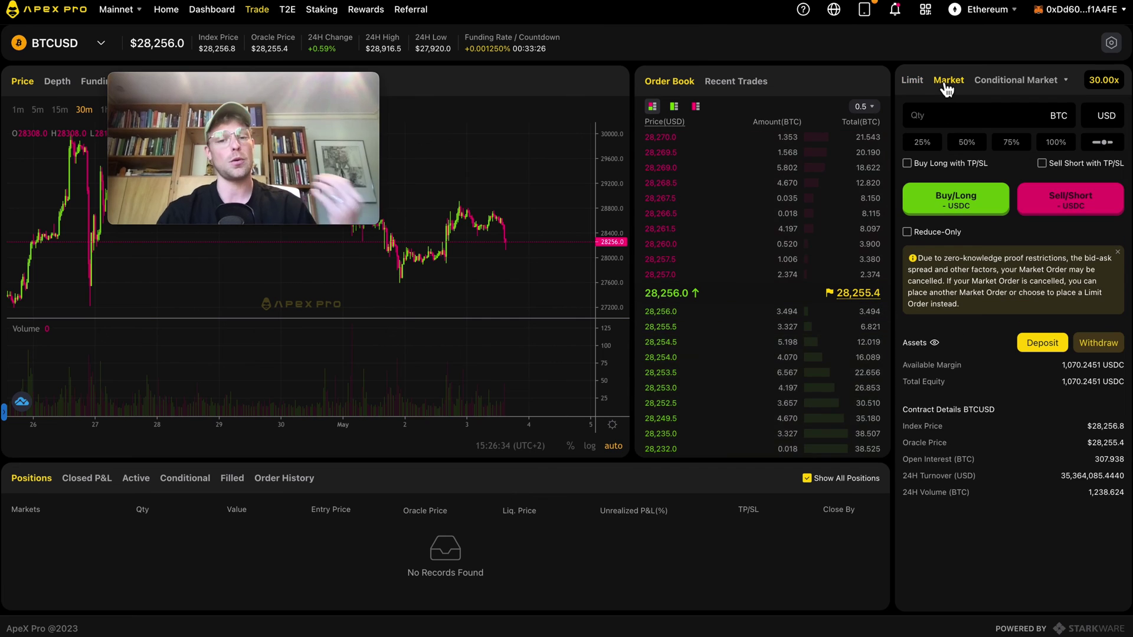
- Use the Market order type for the BTCUSD order and set the leverage to 5x
click(995, 86)
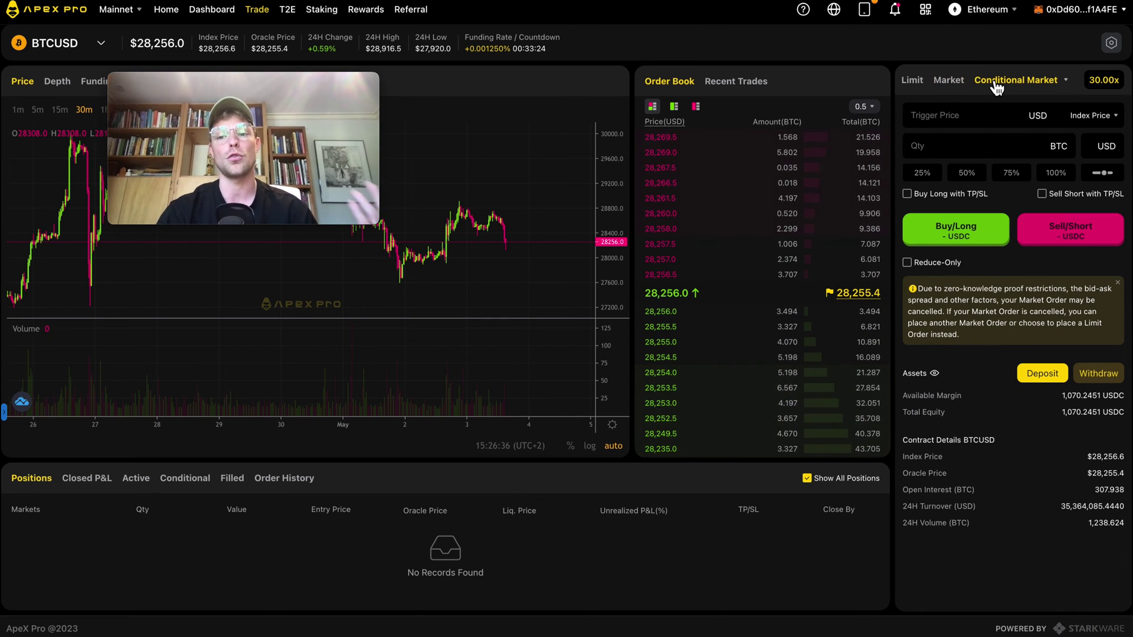
click(950, 83)
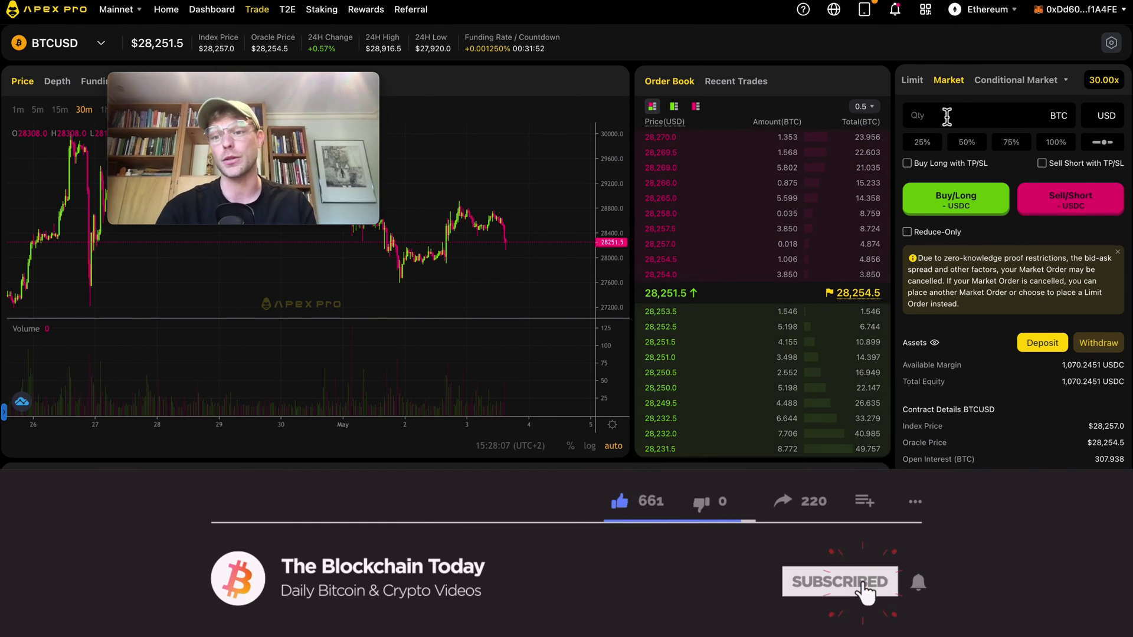
click(1104, 86)
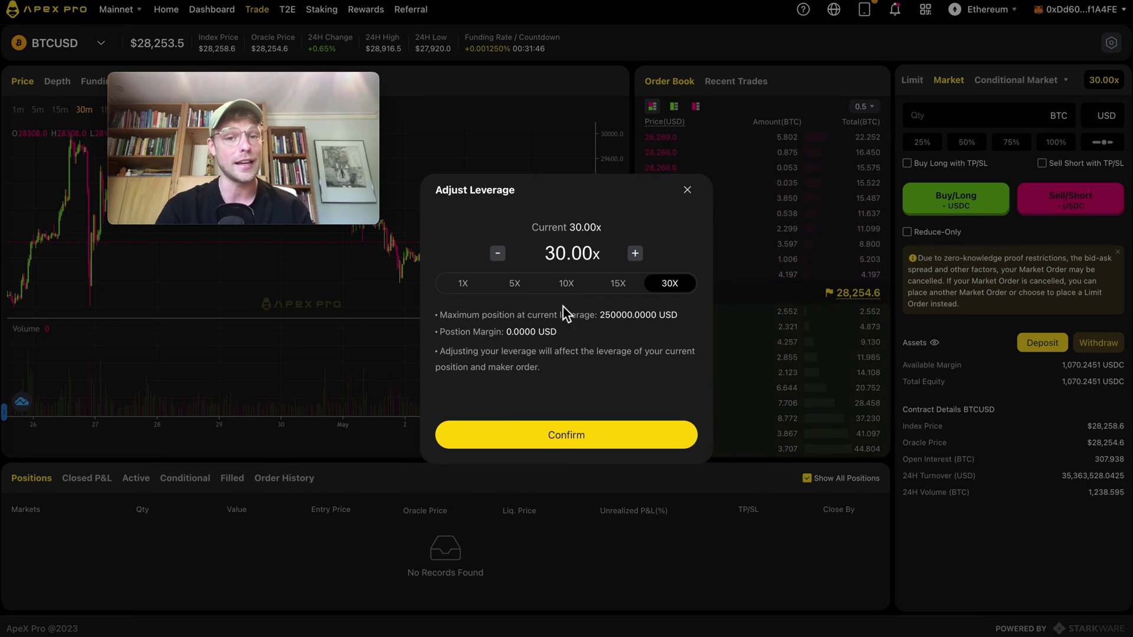
click(509, 289)
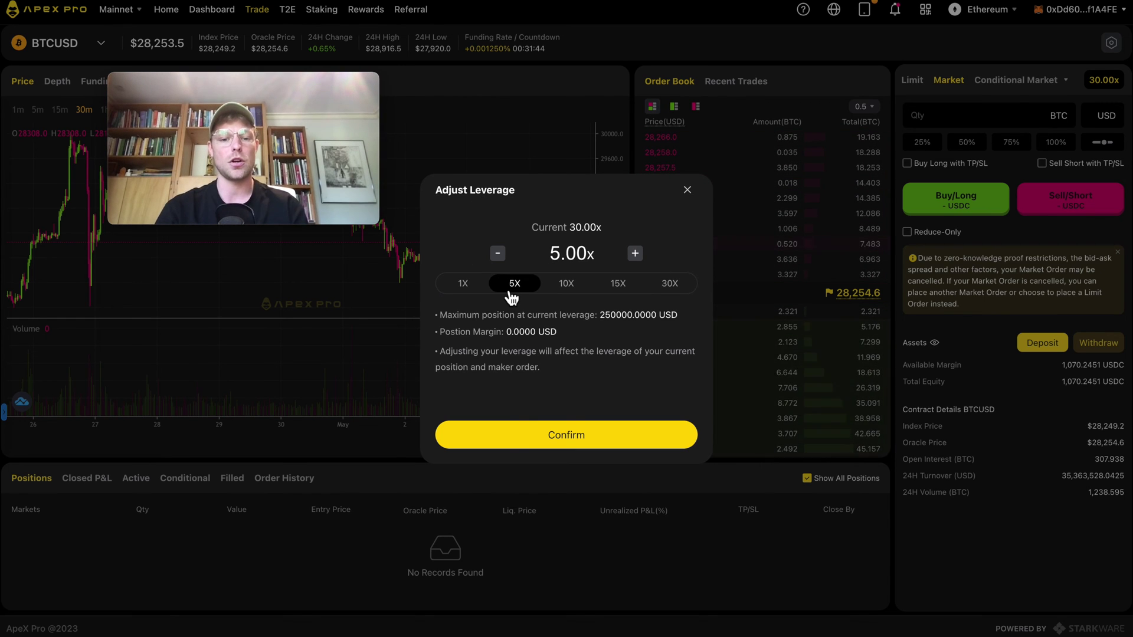
click(510, 441)
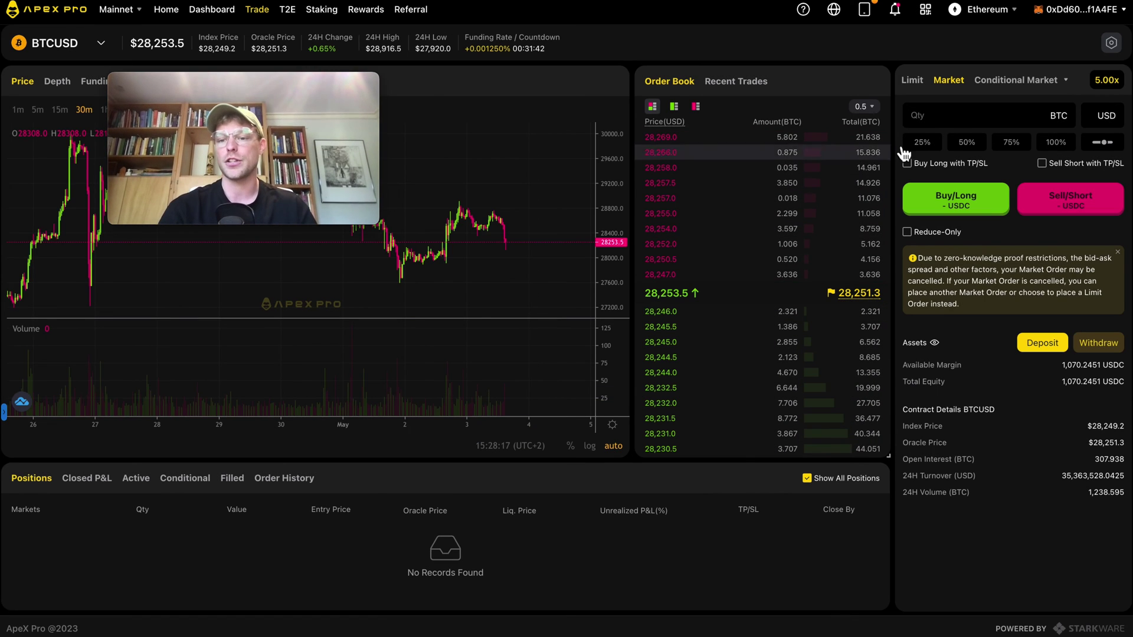
- Place a BTCUSD market long order using 100% of the available margin
click(1054, 144)
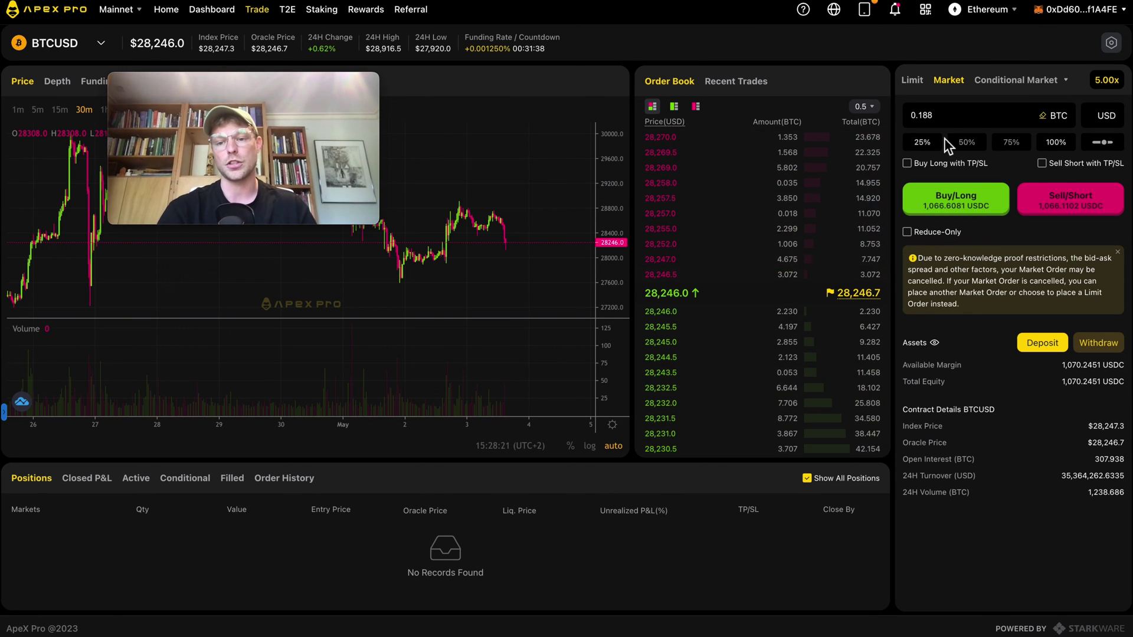
click(915, 208)
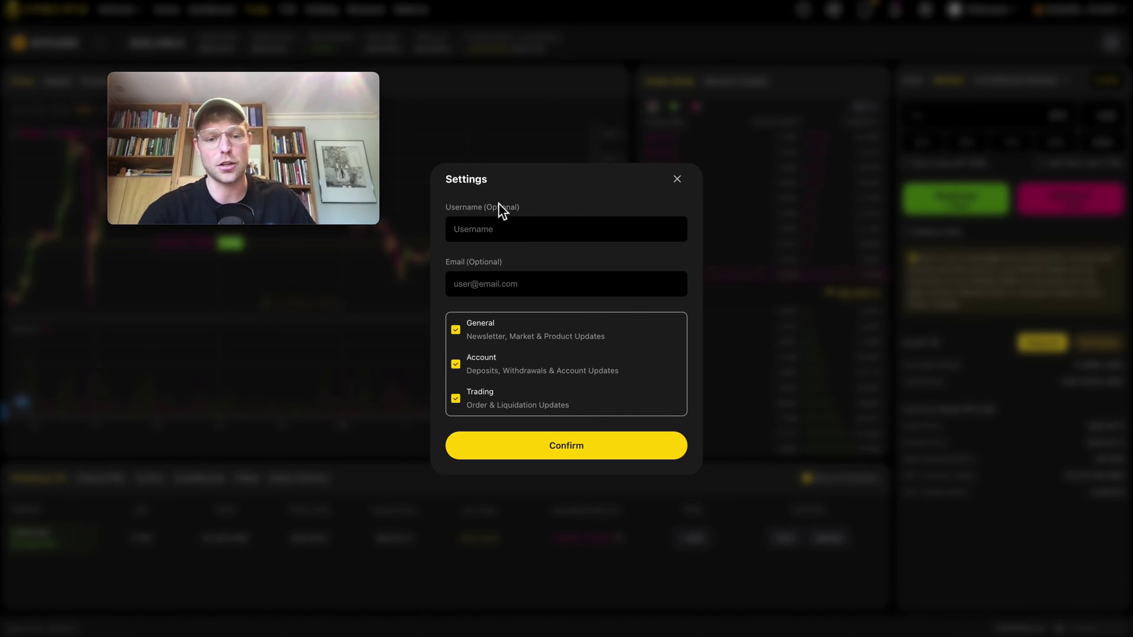
- Leave the optional username and email blank, turn off the General, Account and Trading updates, and confirm the account settings
click(458, 228)
click(496, 285)
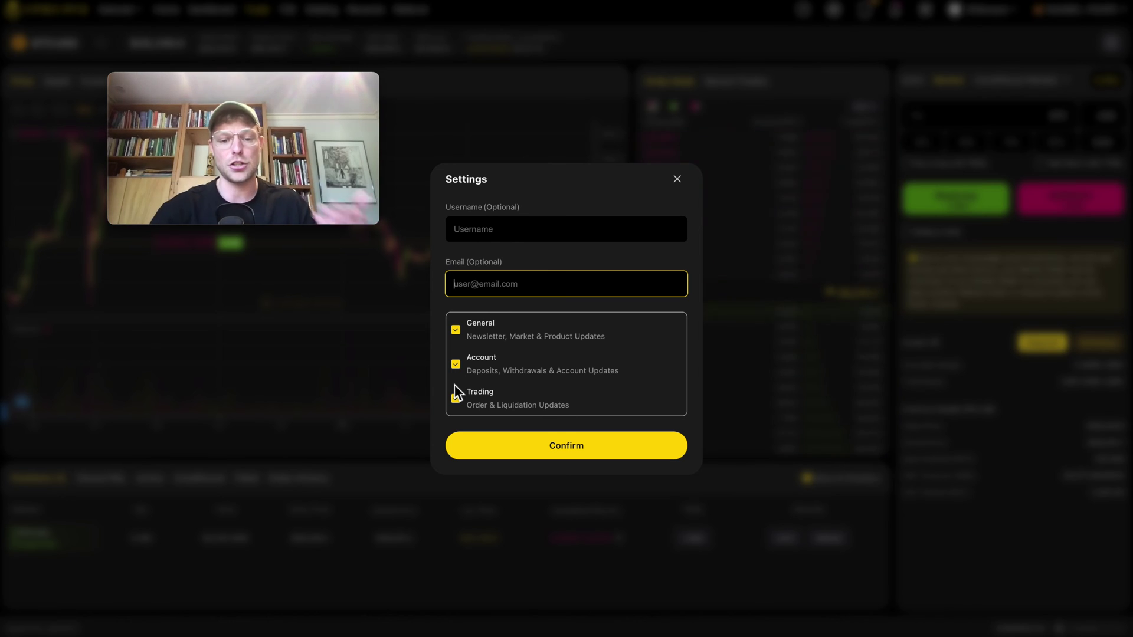
click(457, 332)
click(458, 365)
click(459, 400)
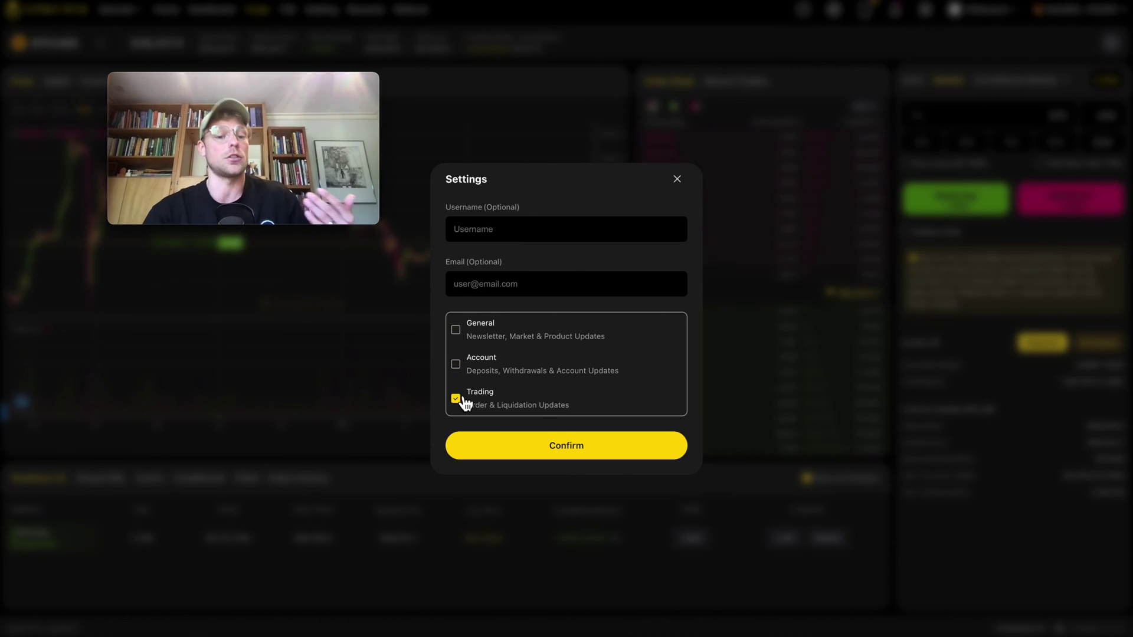
click(552, 452)
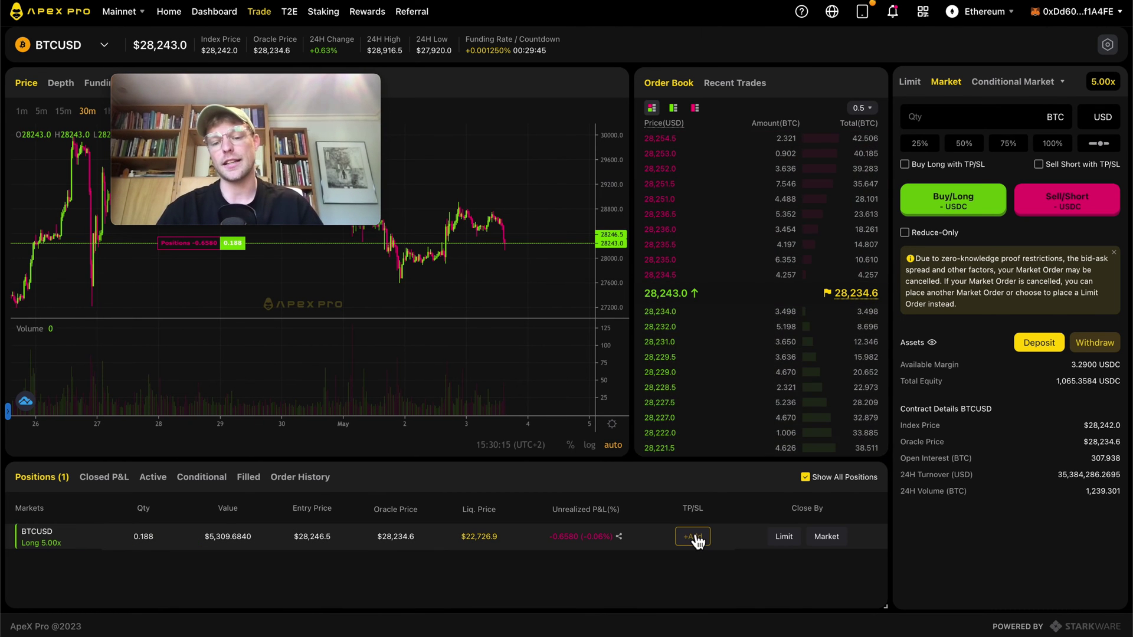
- Try 100% quantities for take profit and stop loss in the BTCUSD long's TP/SL settings, and discard them
click(690, 535)
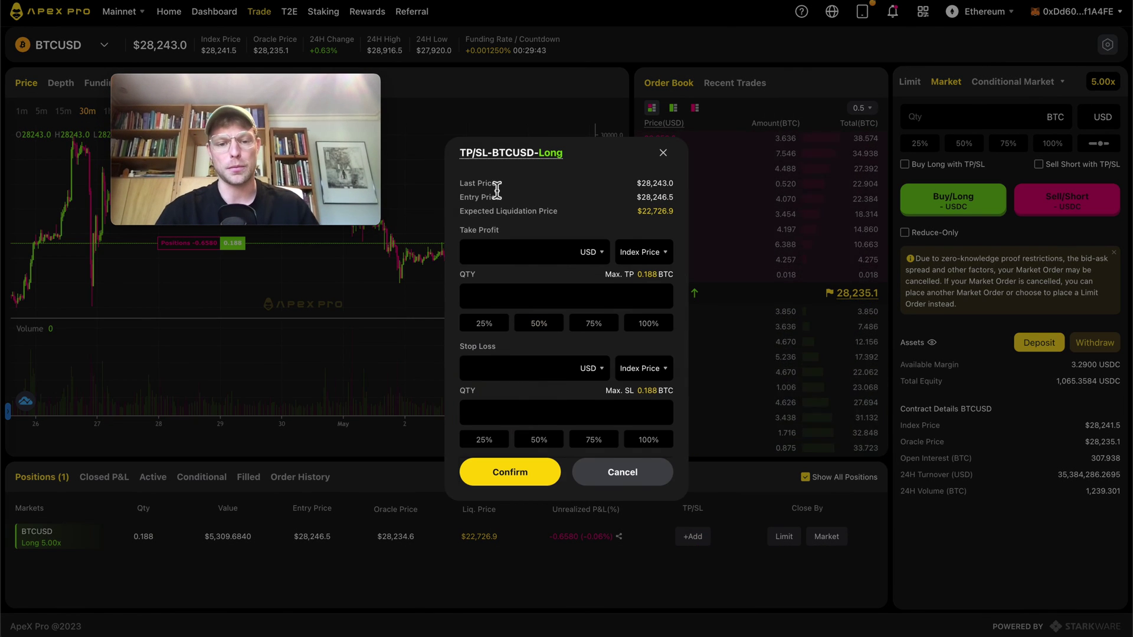
click(503, 254)
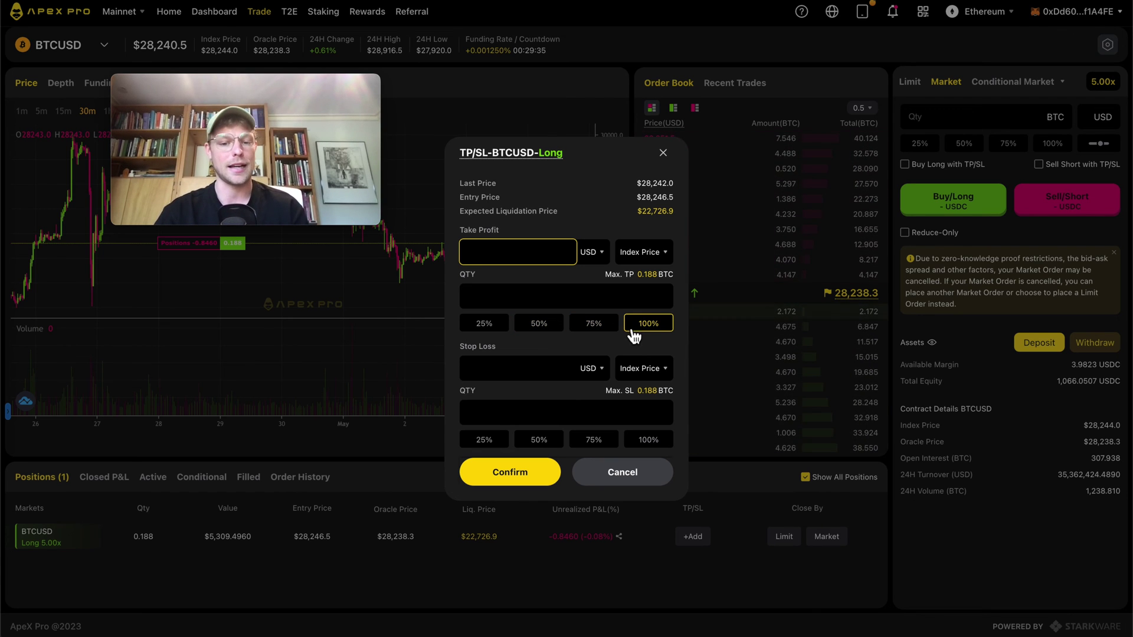
click(548, 333)
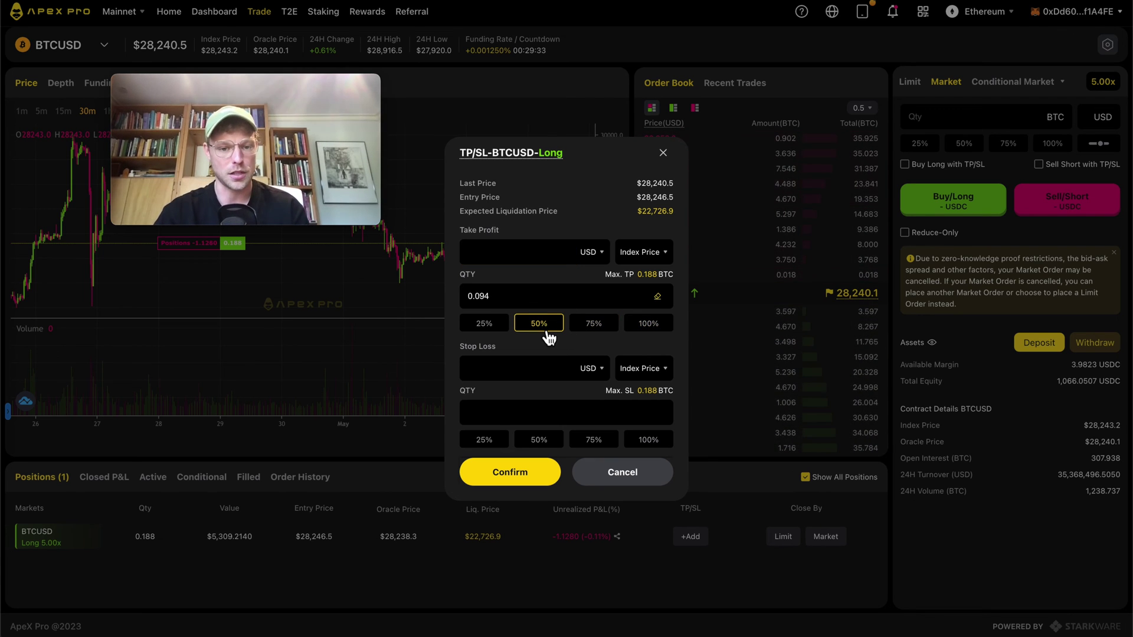
click(647, 331)
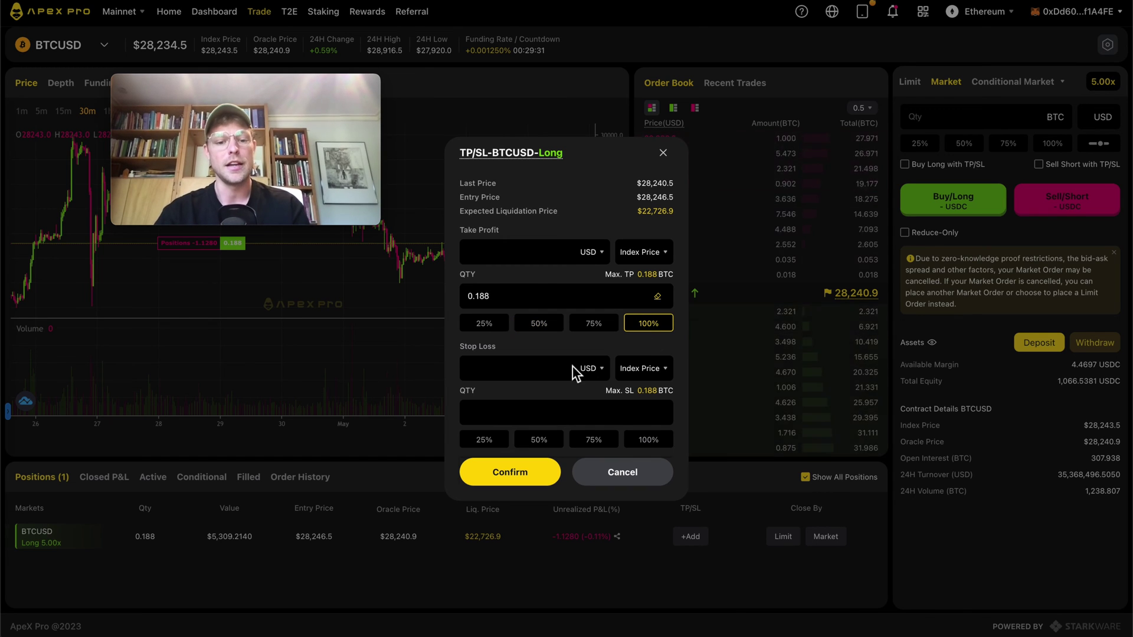
click(539, 369)
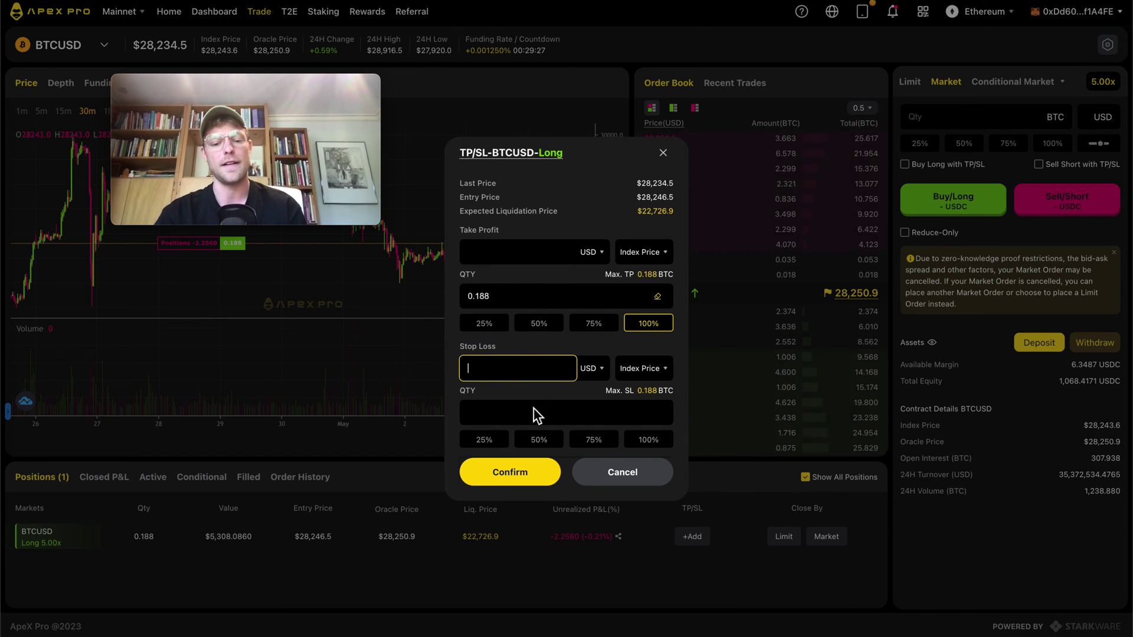
click(557, 443)
click(590, 441)
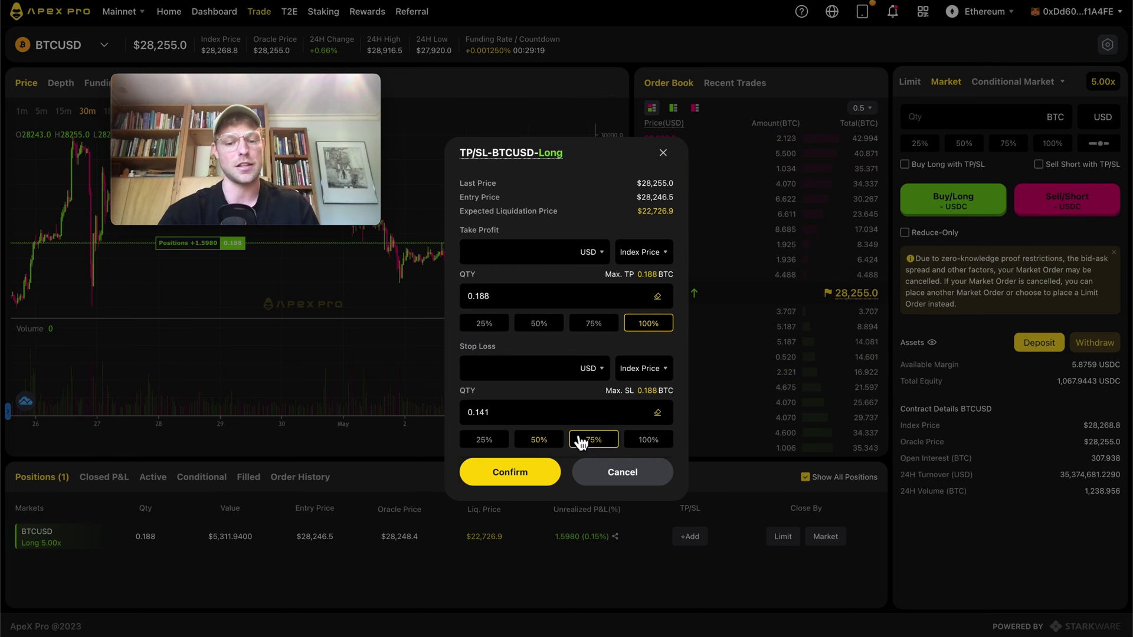
click(636, 443)
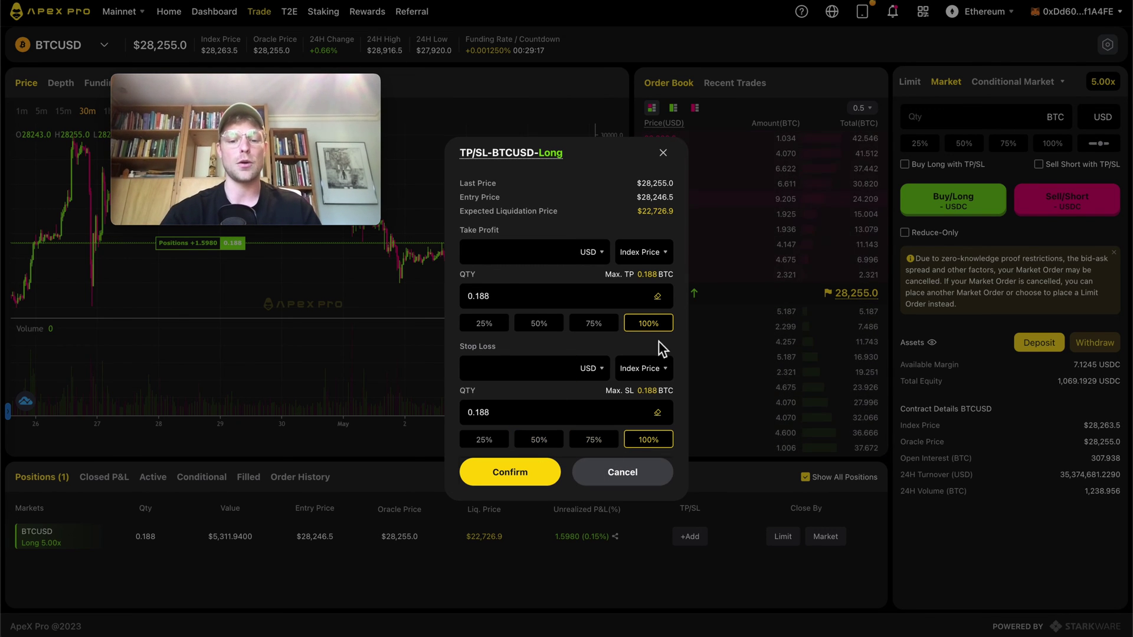
click(594, 481)
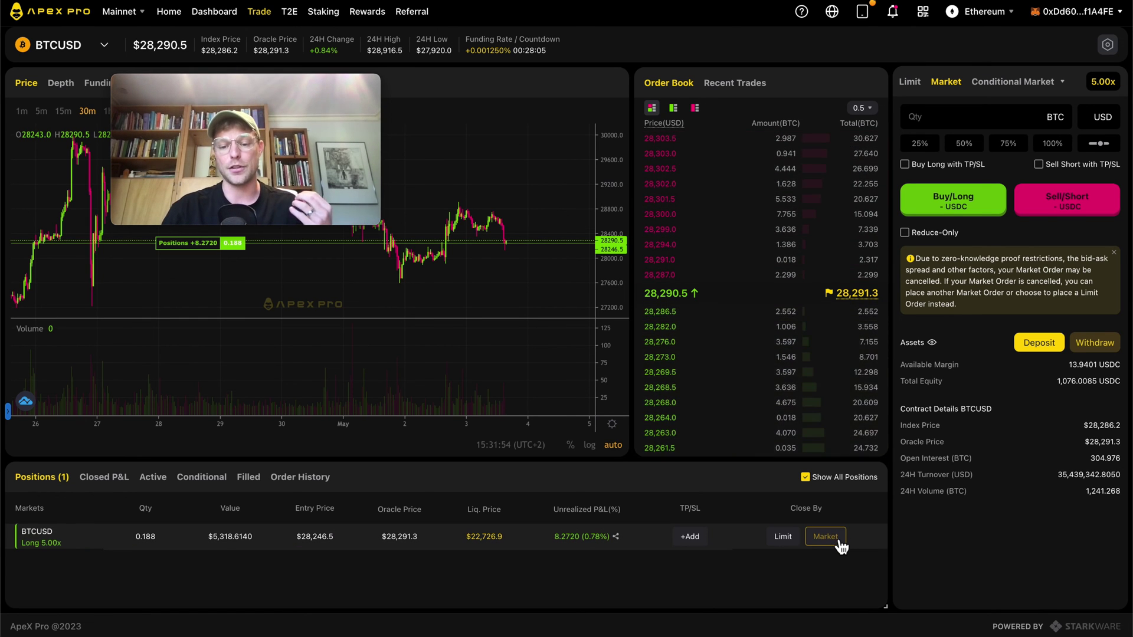
- Close the full 0.188 BTC quantity of the BTCUSD long position at market
click(821, 534)
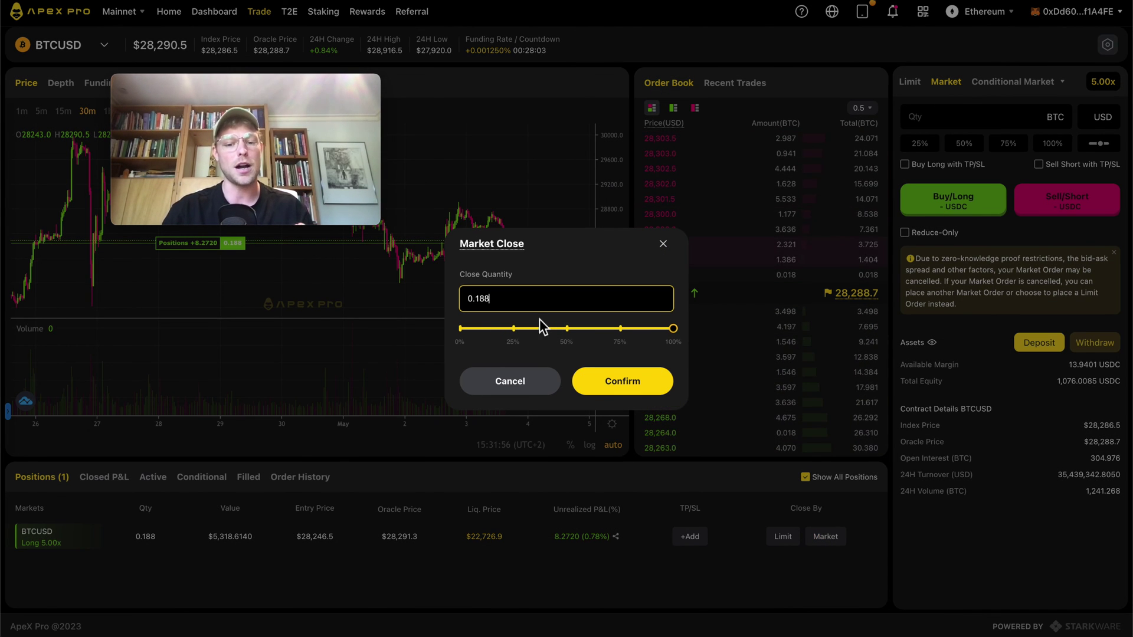
click(643, 384)
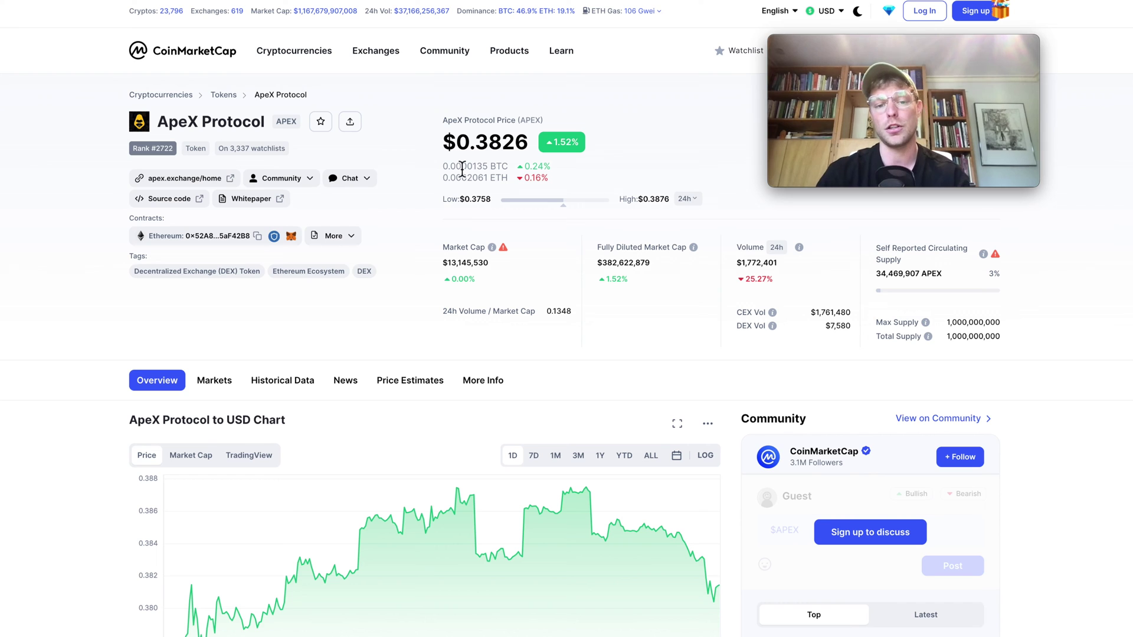
- Check the ApeX Protocol token price on CoinMarketCap and the total rewards on ApeX Pro's Rewards page
drag(455, 142, 525, 143)
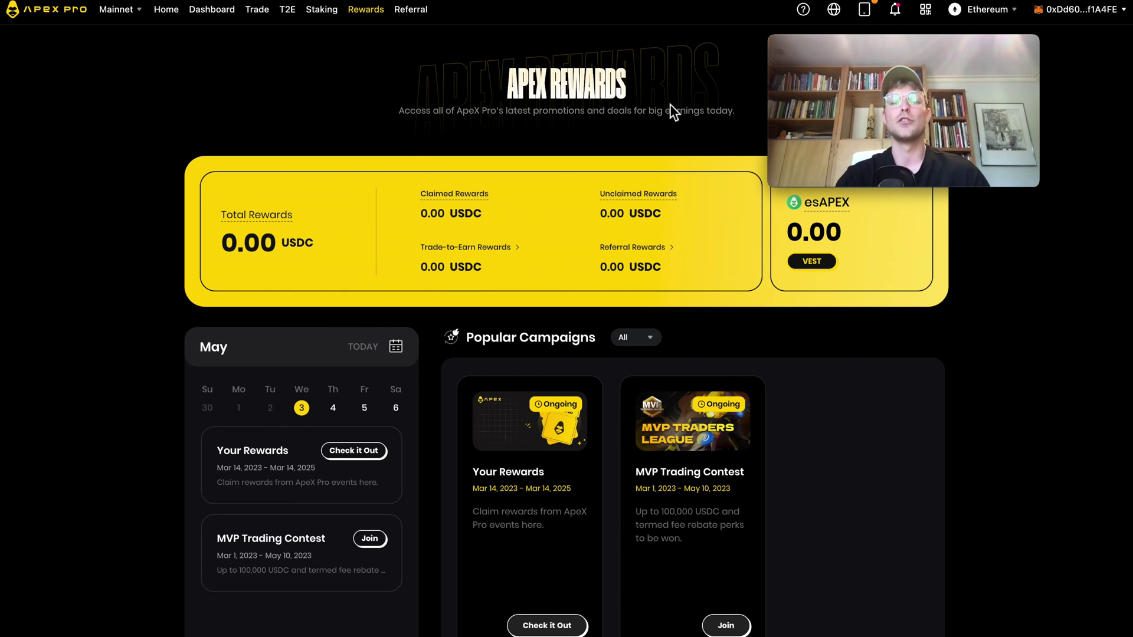
drag(226, 243, 322, 244)
click(322, 243)
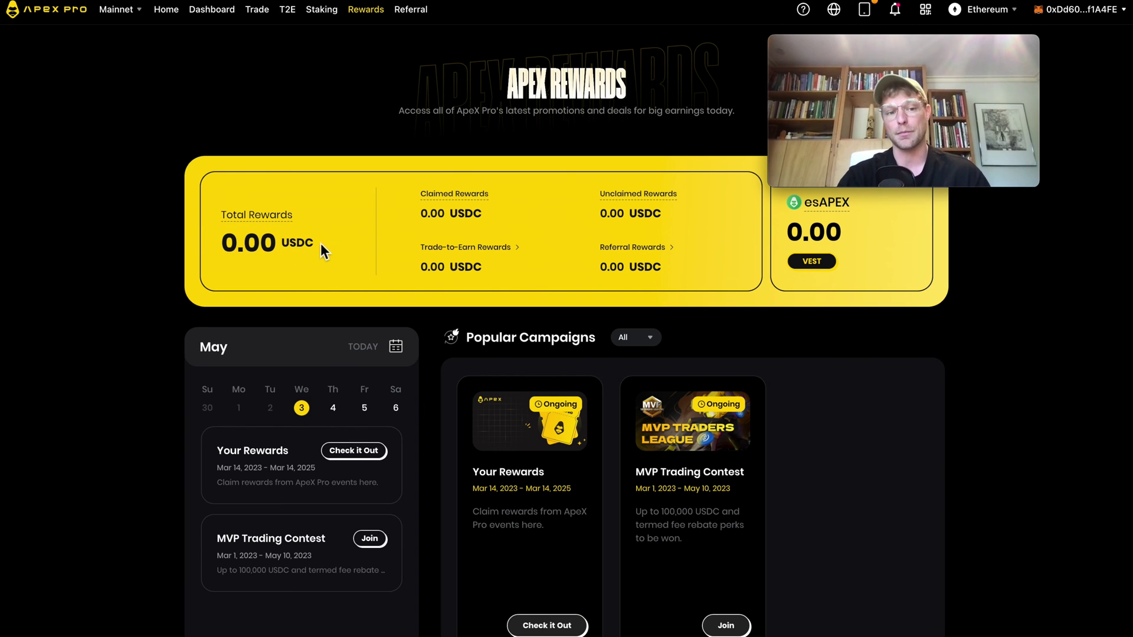
drag(224, 243, 318, 244)
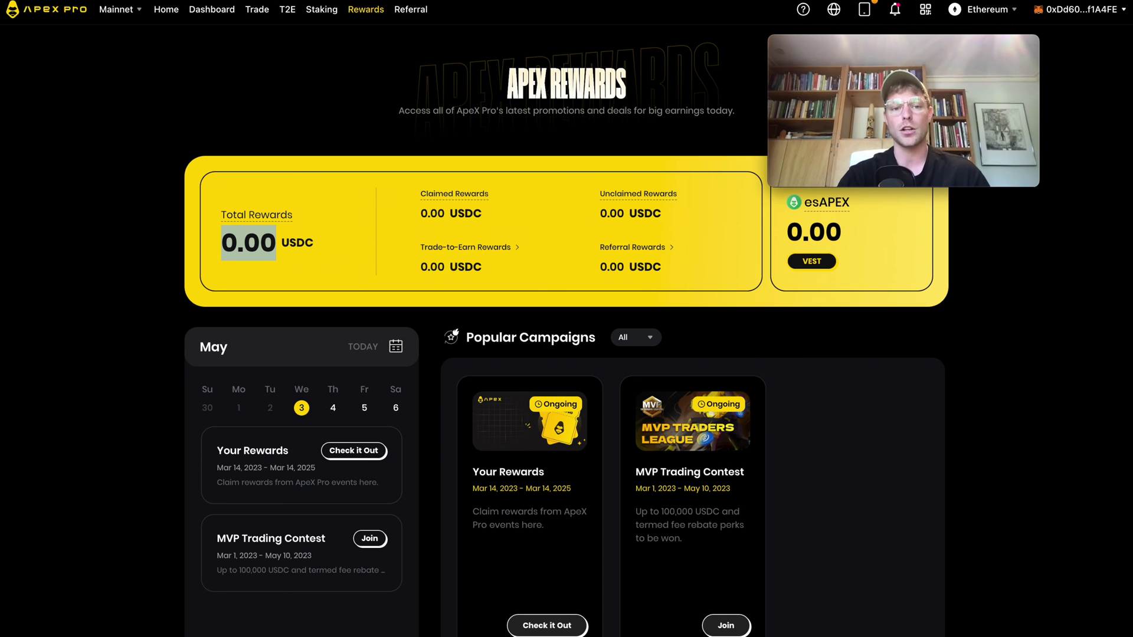
click(399, 113)
mouse_move(632, 196)
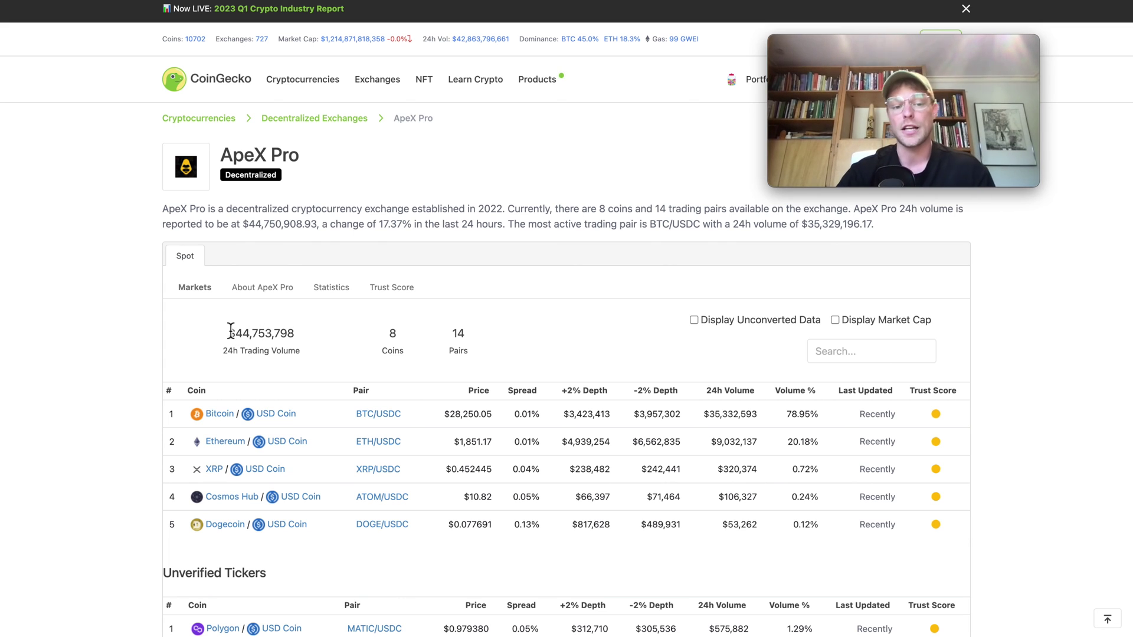
- Switch to ApeX Pro's exchange page on CoinGecko and examine its 24h trading volume
click(306, 334)
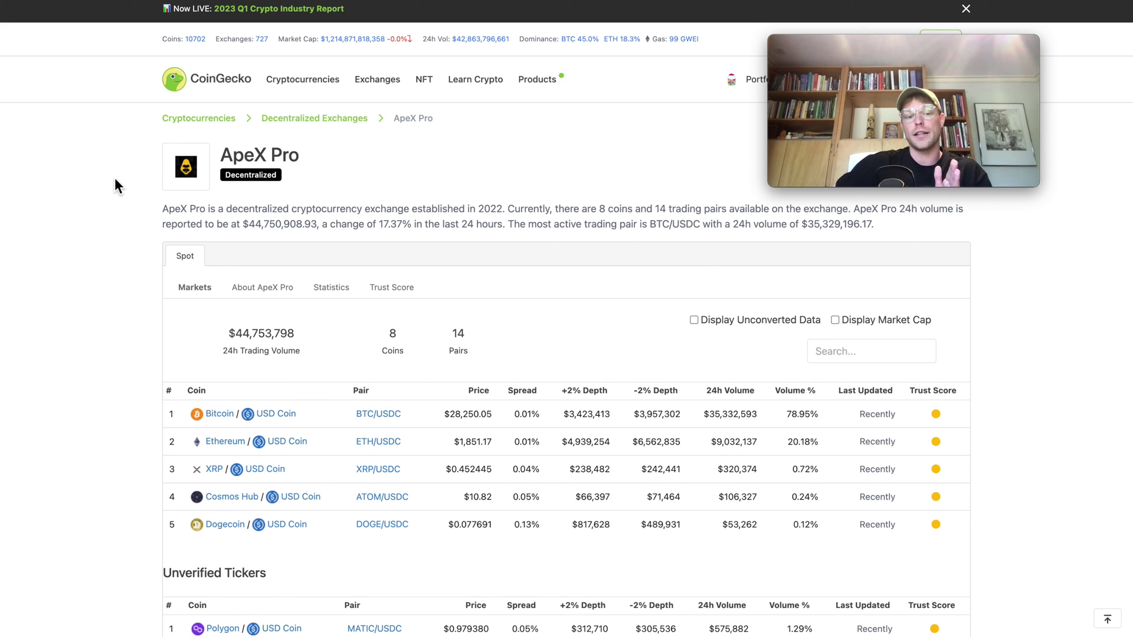
drag(185, 316, 271, 368)
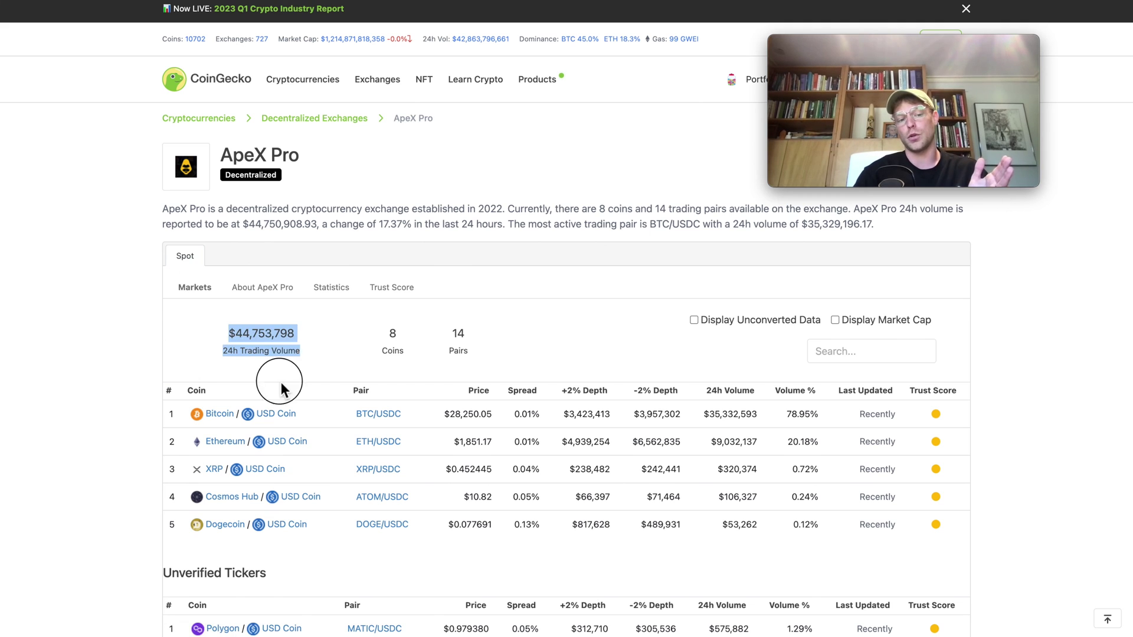
click(258, 303)
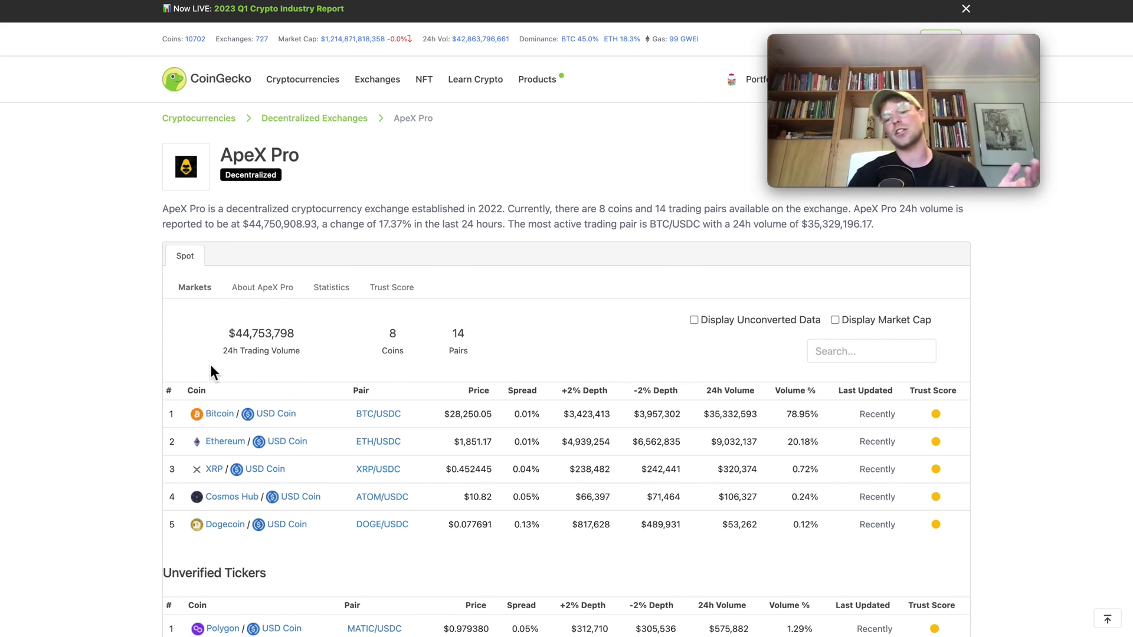